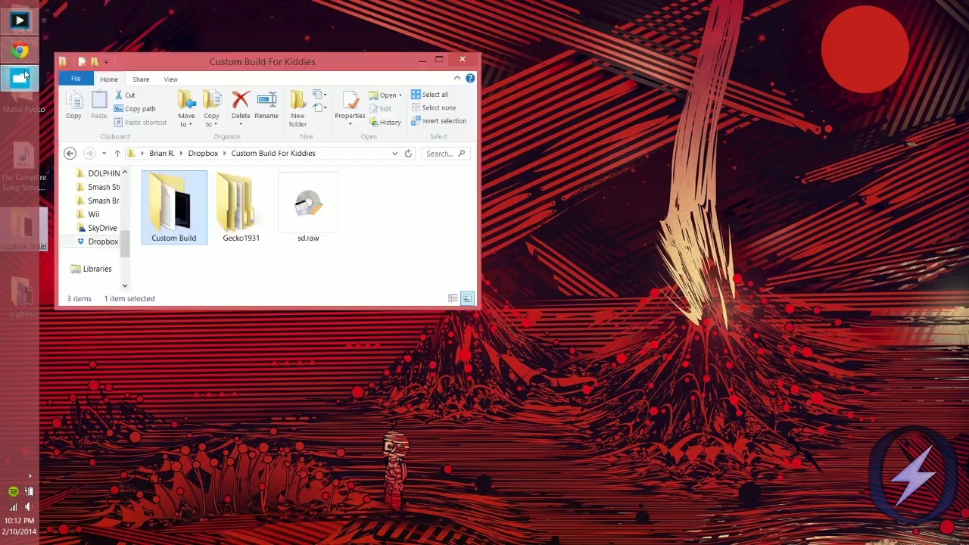
Step: Bring up the Dolphin Emulator web page alongside the Custom Build For Kiddies folder
click(19, 51)
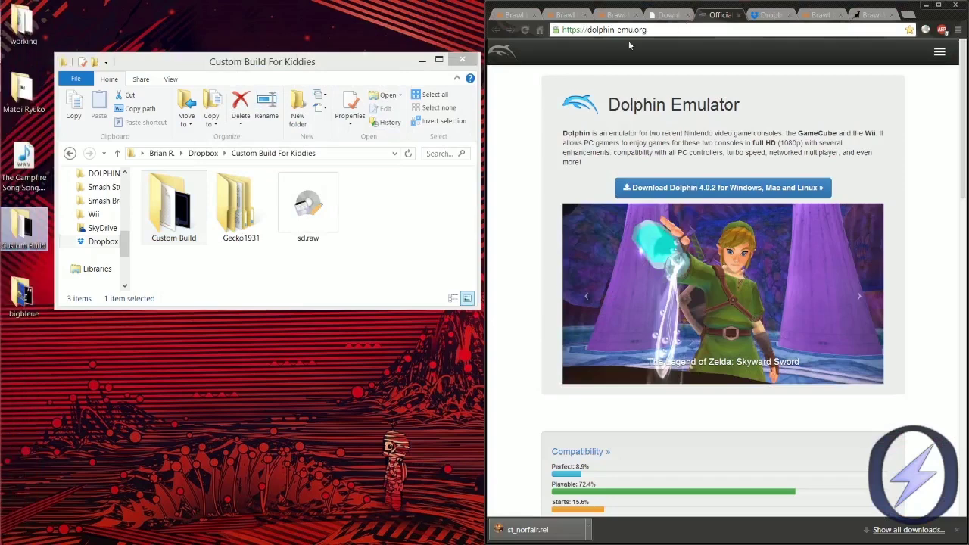
Step: Review the Brawl manager, WinImage, Dolphin, BrawlBox and Stage Module Converter pages, then select sd.raw
click(513, 16)
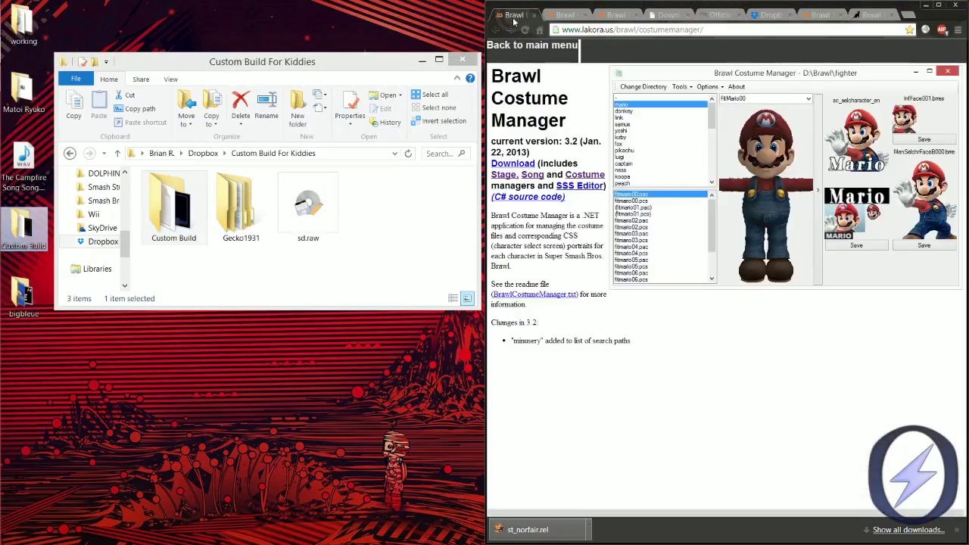
click(560, 15)
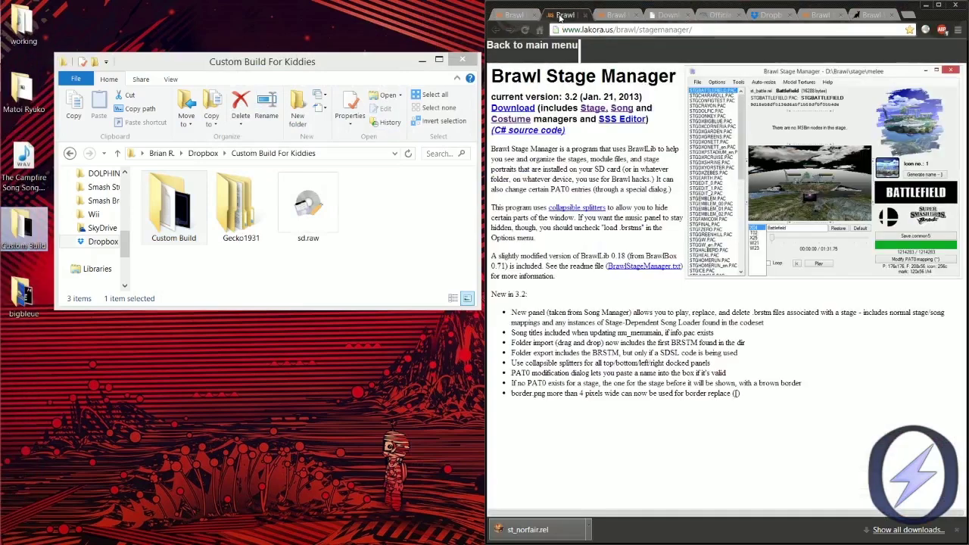
click(611, 16)
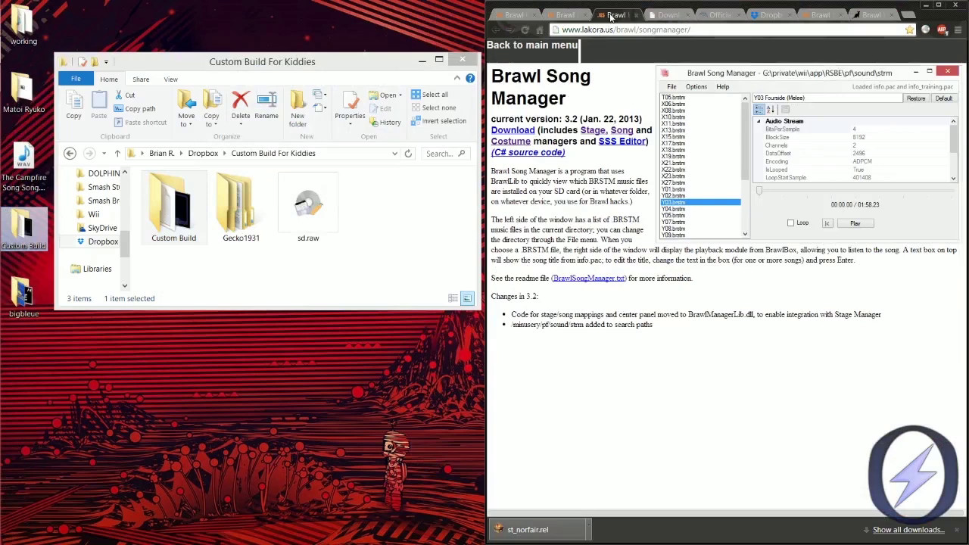
click(658, 16)
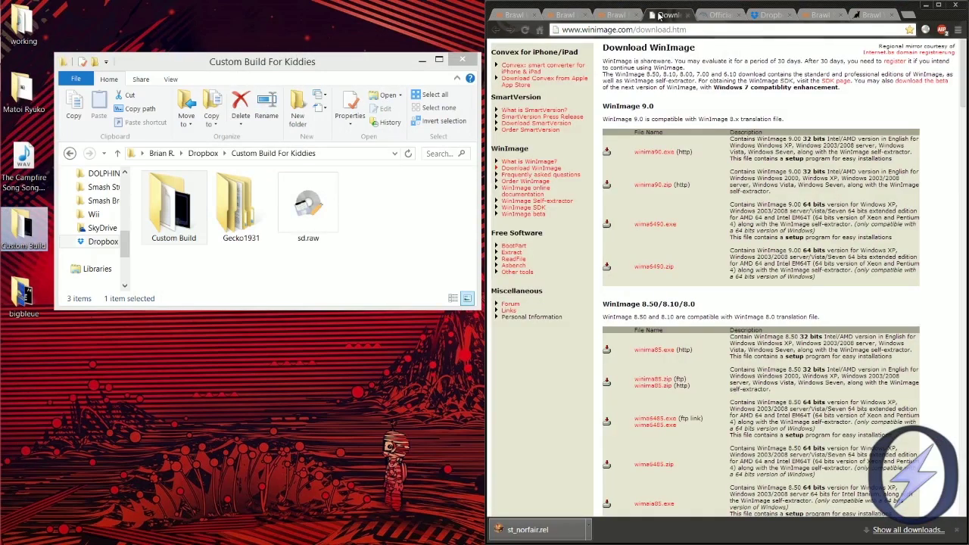
click(720, 15)
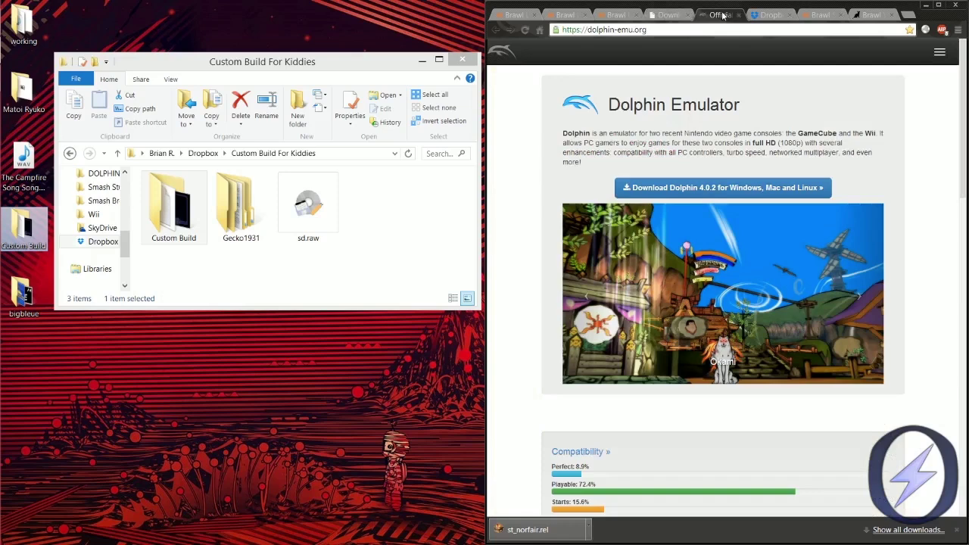
click(766, 16)
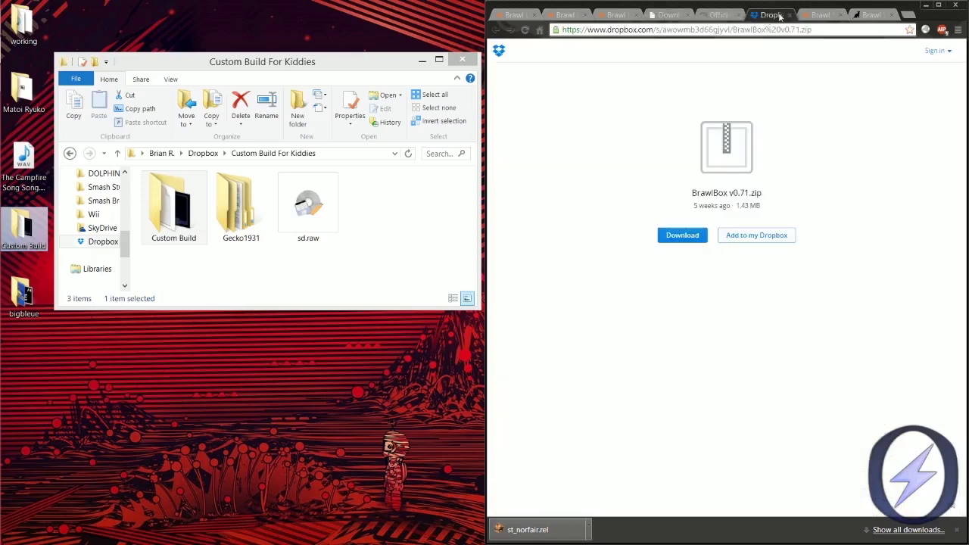
click(821, 15)
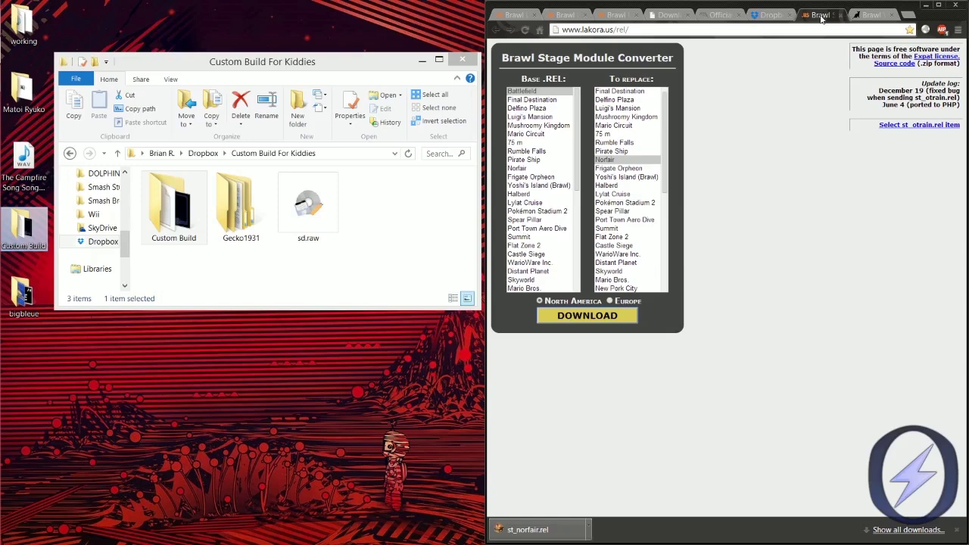
click(871, 16)
click(821, 15)
click(405, 62)
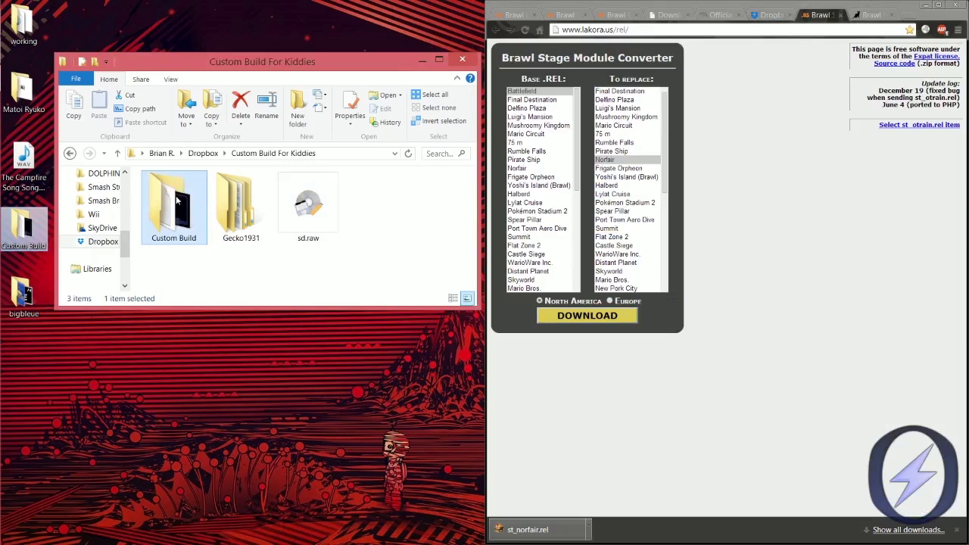
click(307, 210)
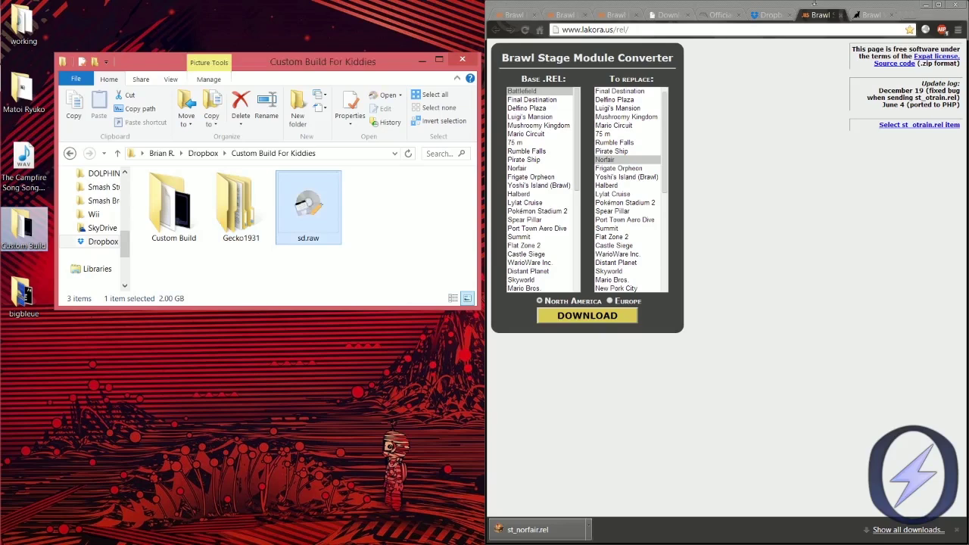
Step: Revisit the Stage Manager, Song Manager, WinImage and Dolphin pages, then minimize Chrome
click(516, 15)
click(590, 15)
click(616, 15)
click(668, 15)
click(719, 15)
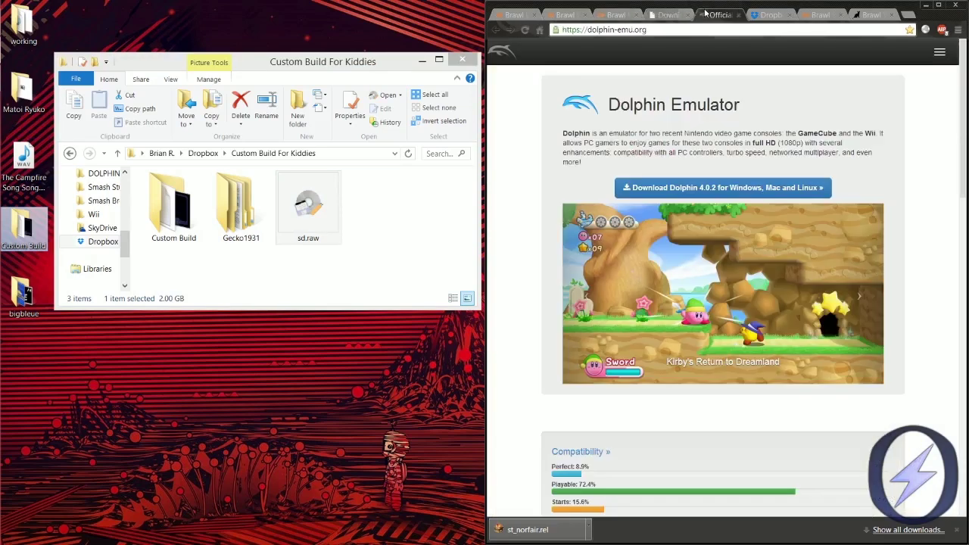
click(923, 5)
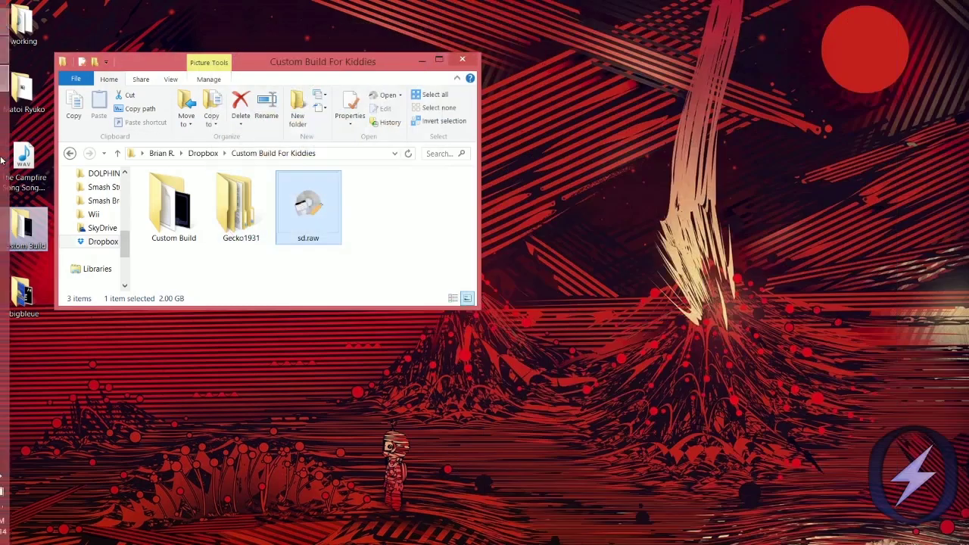
click(241, 204)
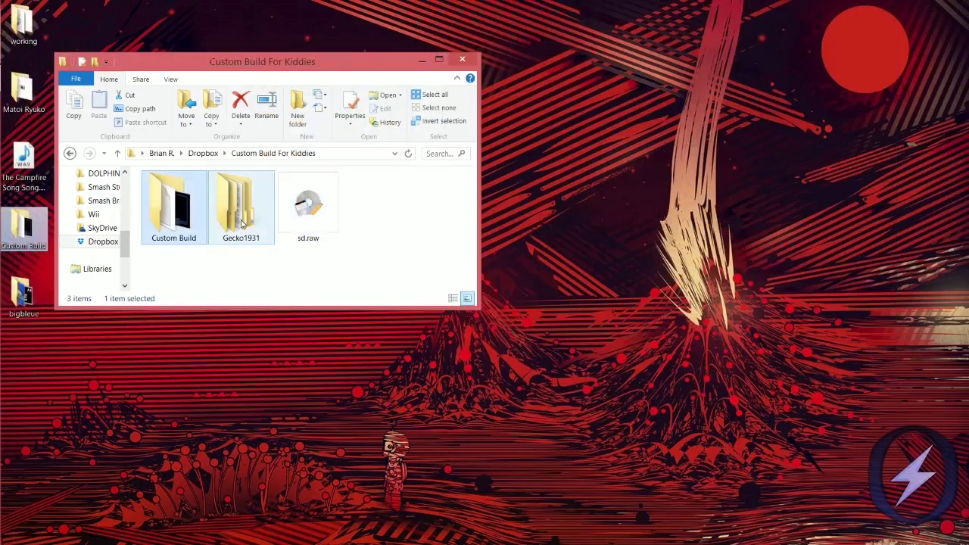
click(309, 215)
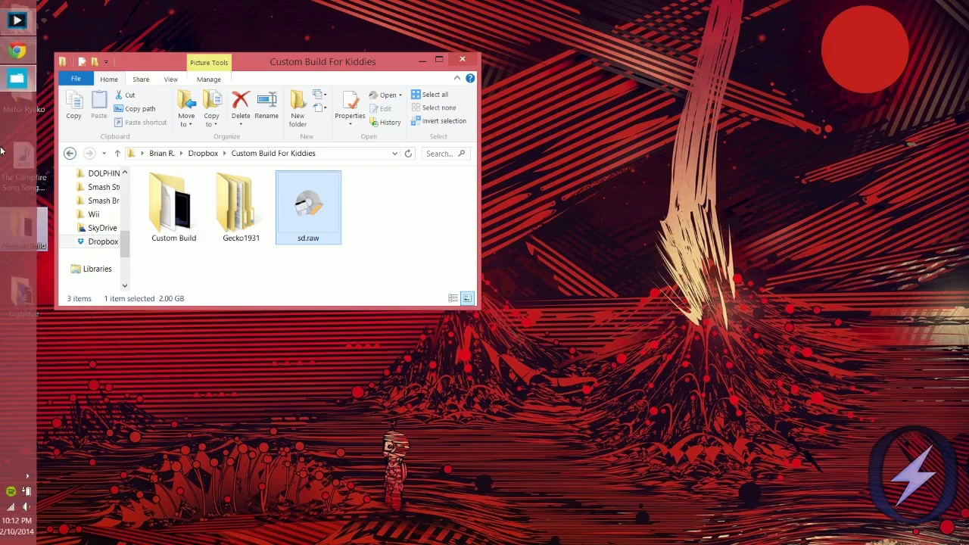
click(20, 80)
click(20, 79)
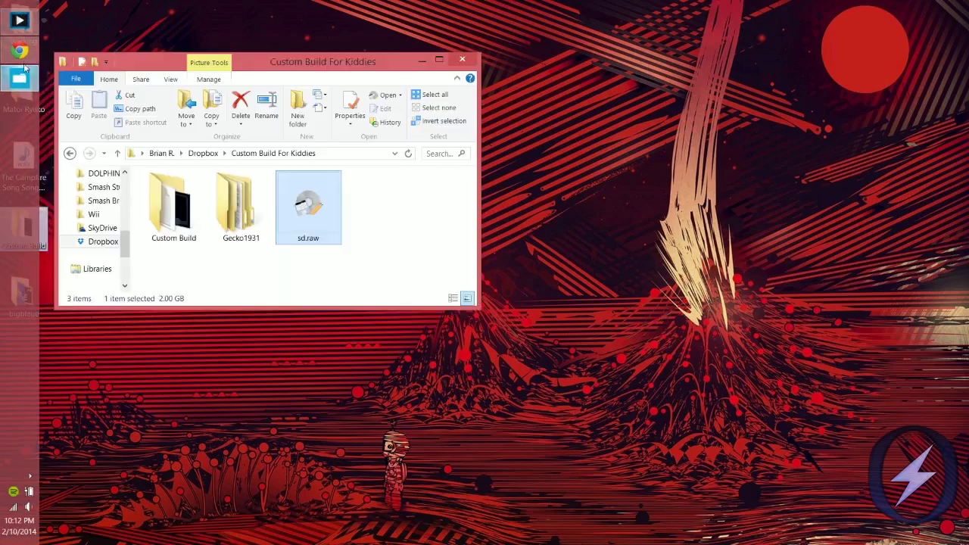
click(20, 50)
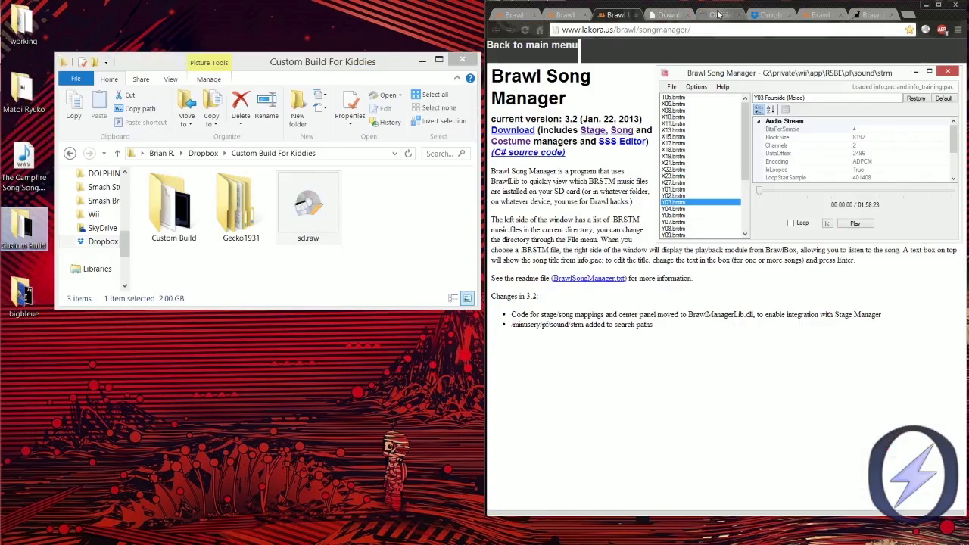
click(718, 15)
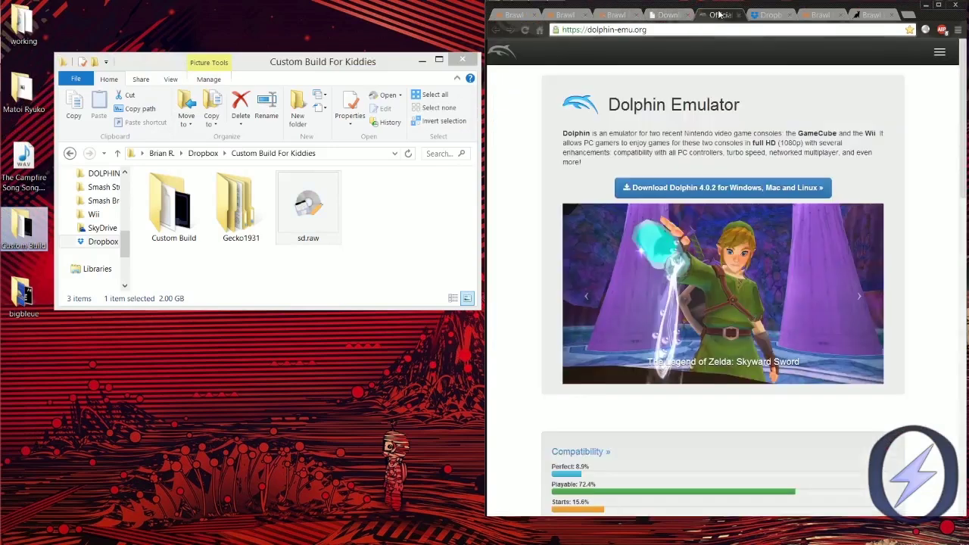
click(662, 17)
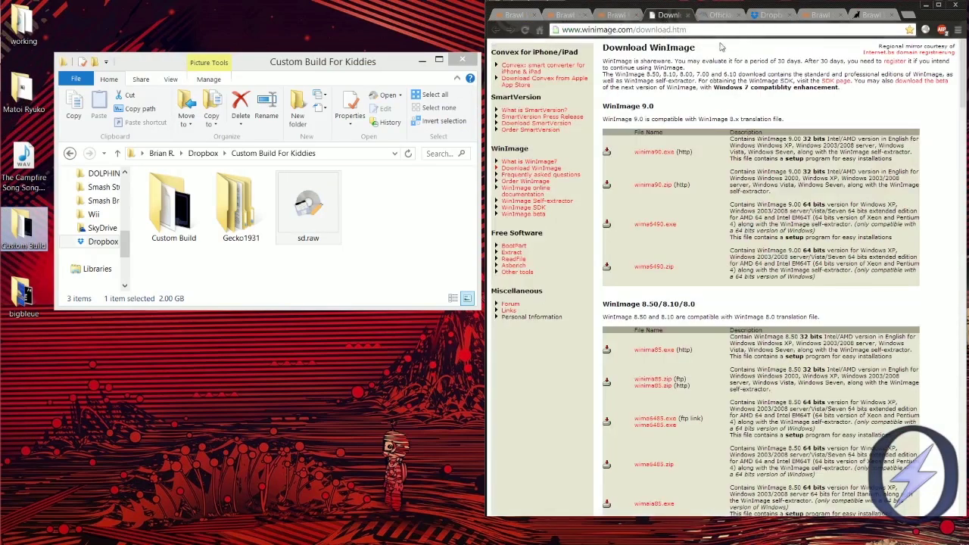
click(925, 5)
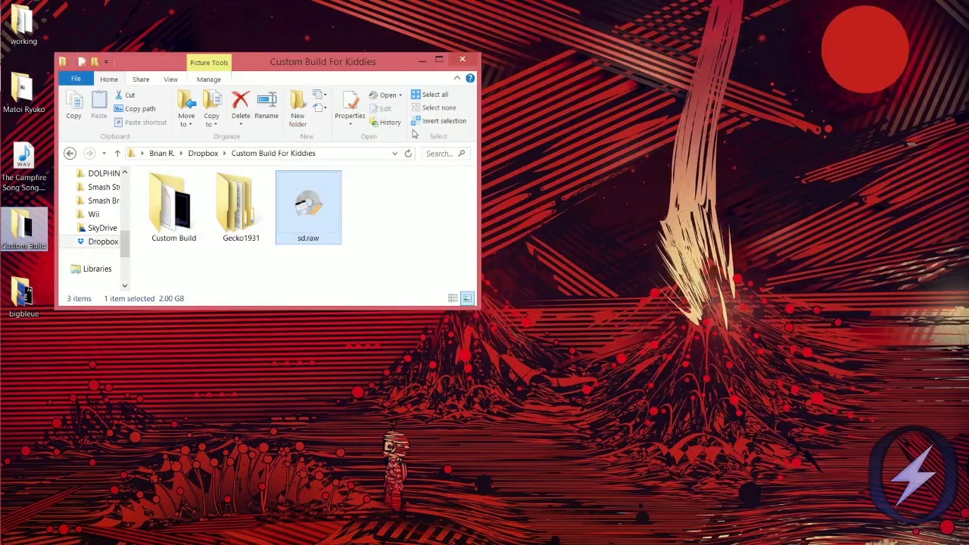
click(250, 208)
click(288, 212)
Step: Open Dolphin's Wii folder and select the sd.raw image inside it
scroll(131, 212, up, 4)
drag(130, 212, 134, 233)
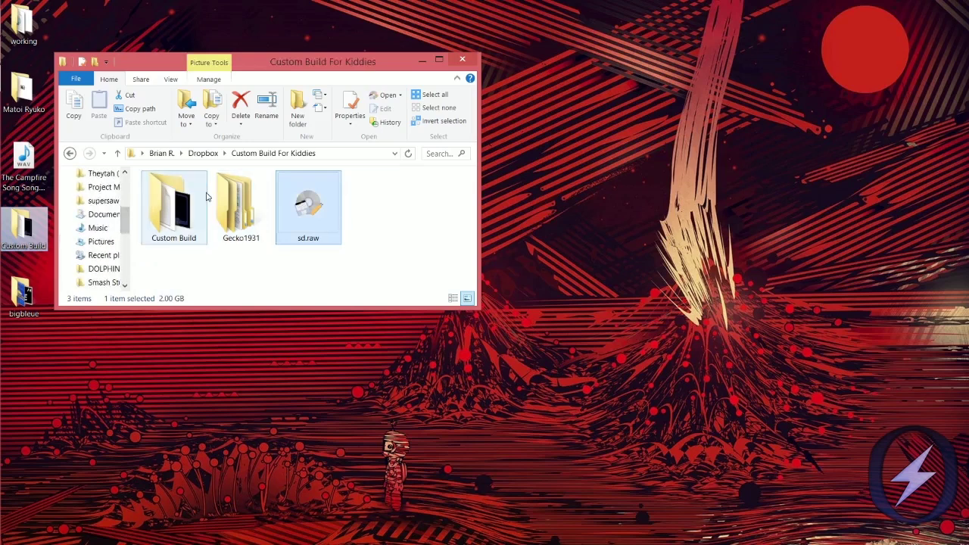
drag(125, 218, 121, 253)
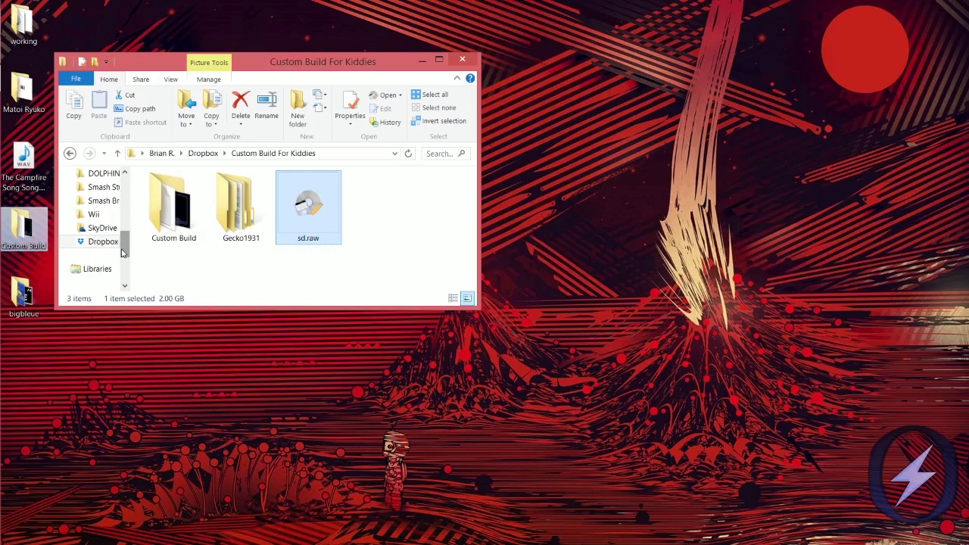
click(93, 214)
drag(473, 212, 472, 236)
click(336, 208)
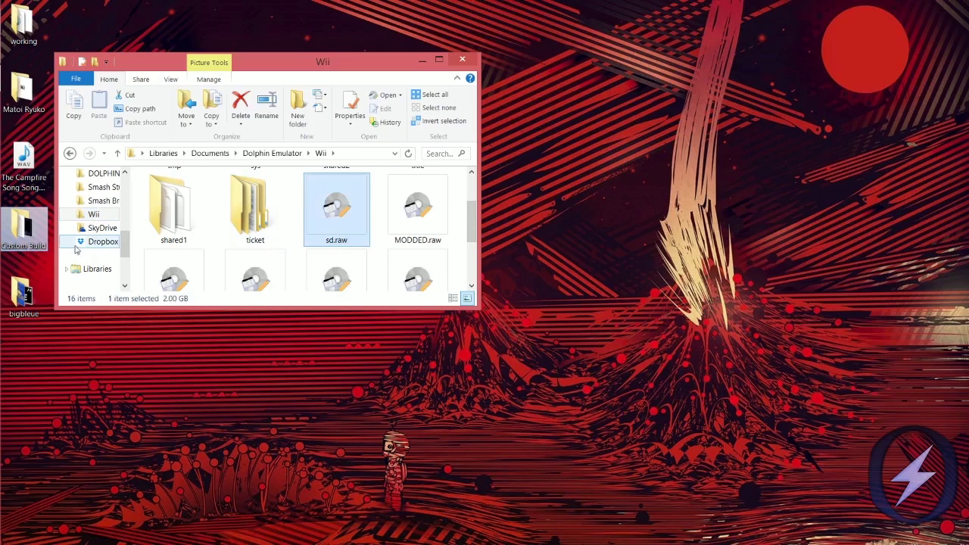
scroll(118, 241, up, 2)
Step: Back in Custom Build For Kiddies, select Custom Build, then visit the Wii and Dolphin Emulator folders
click(98, 269)
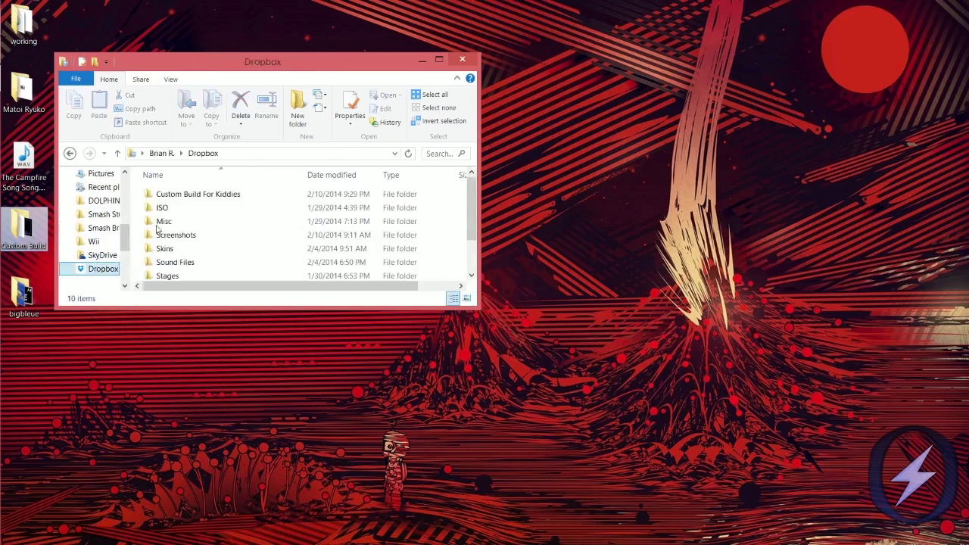
click(71, 153)
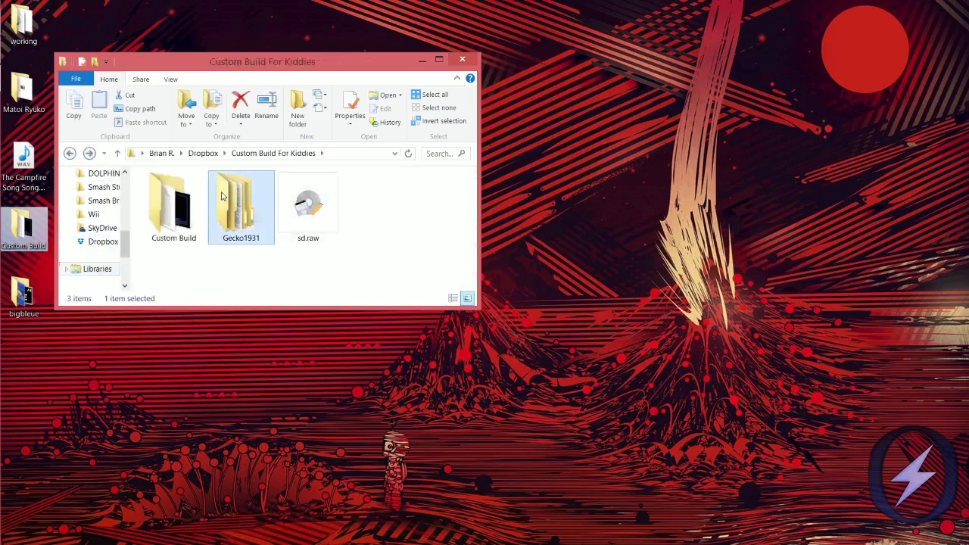
click(183, 211)
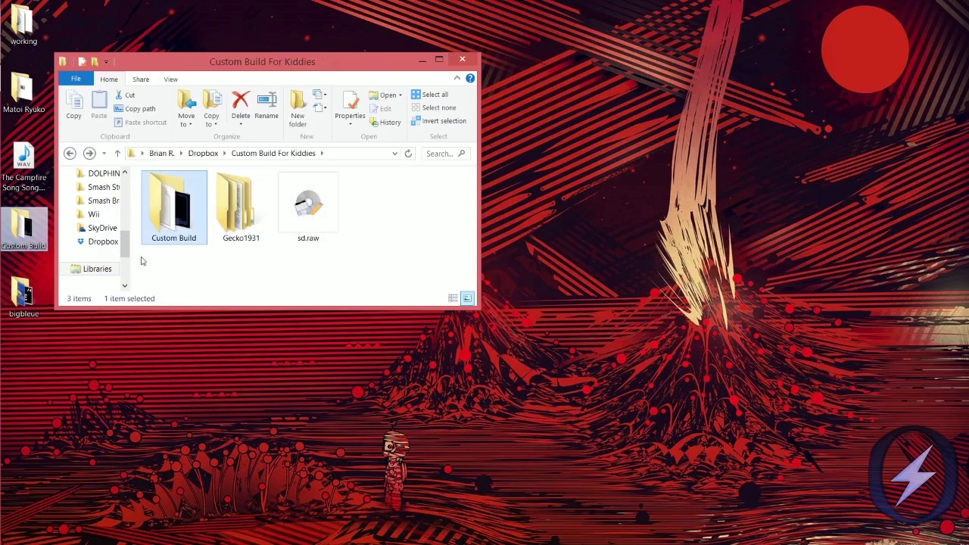
mouse_move(126, 250)
mouse_down()
mouse_move(127, 224)
mouse_move(124, 277)
mouse_move(124, 258)
mouse_up()
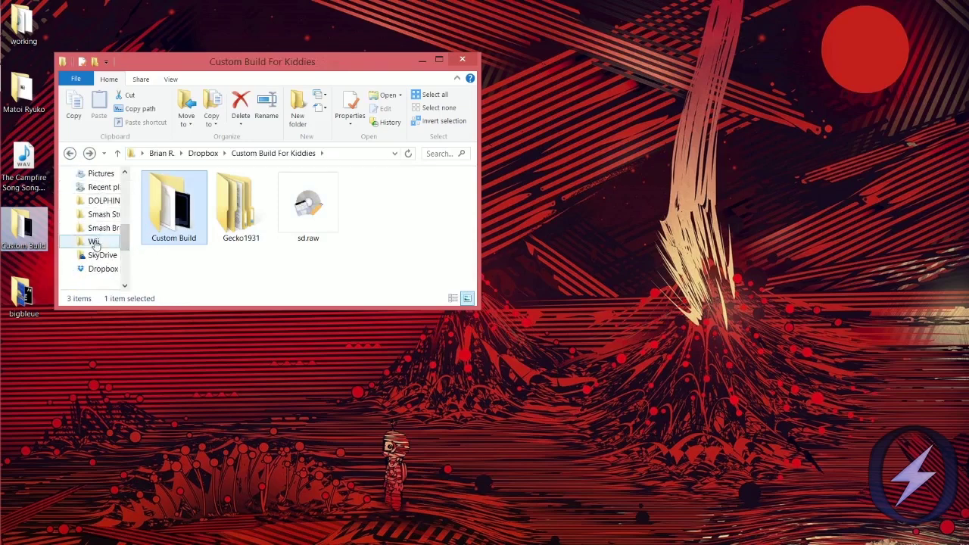
click(94, 242)
click(276, 153)
mouse_move(470, 189)
mouse_down()
mouse_move(471, 257)
mouse_move(474, 185)
mouse_up()
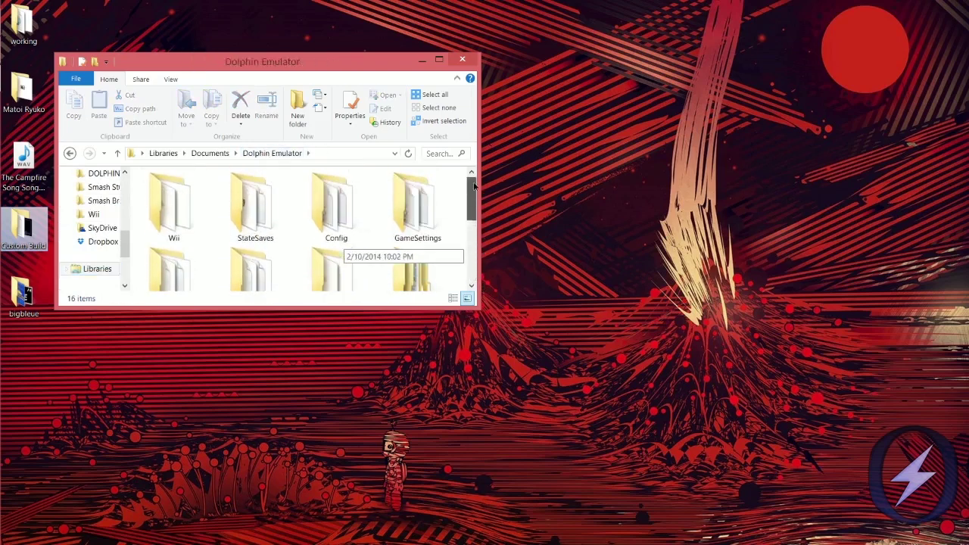
Step: Return to the Dropbox folder and launch Dolphin from the Start screen
click(87, 269)
click(94, 242)
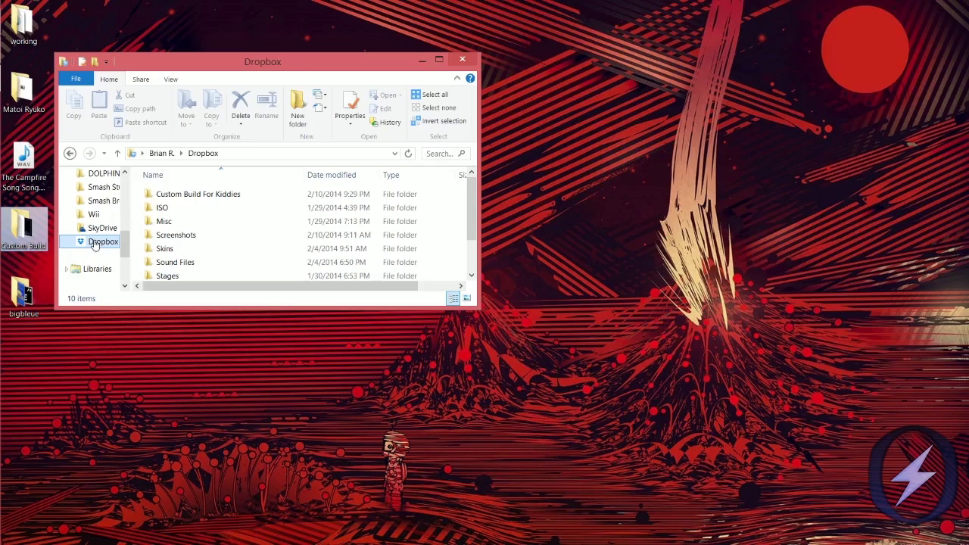
mouse_move(2, 155)
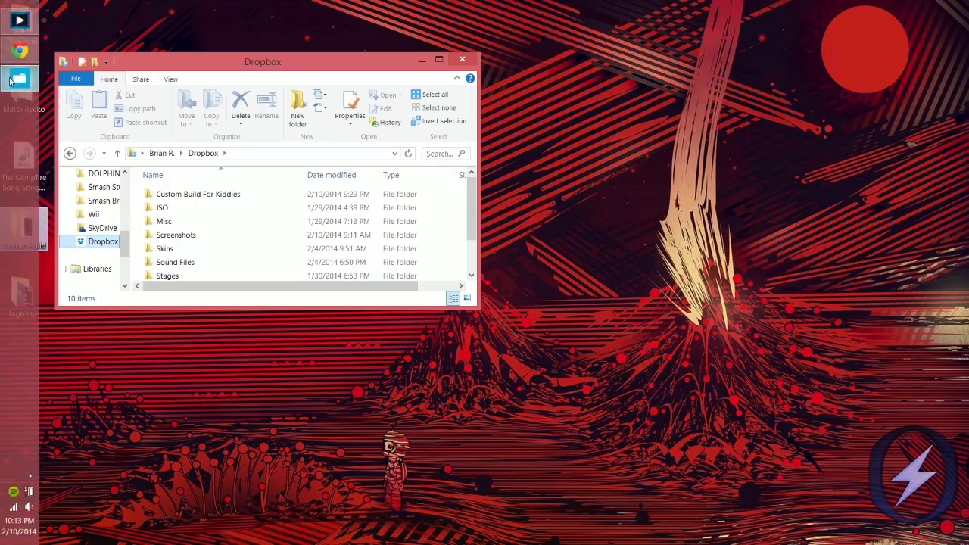
key(super)
click(163, 441)
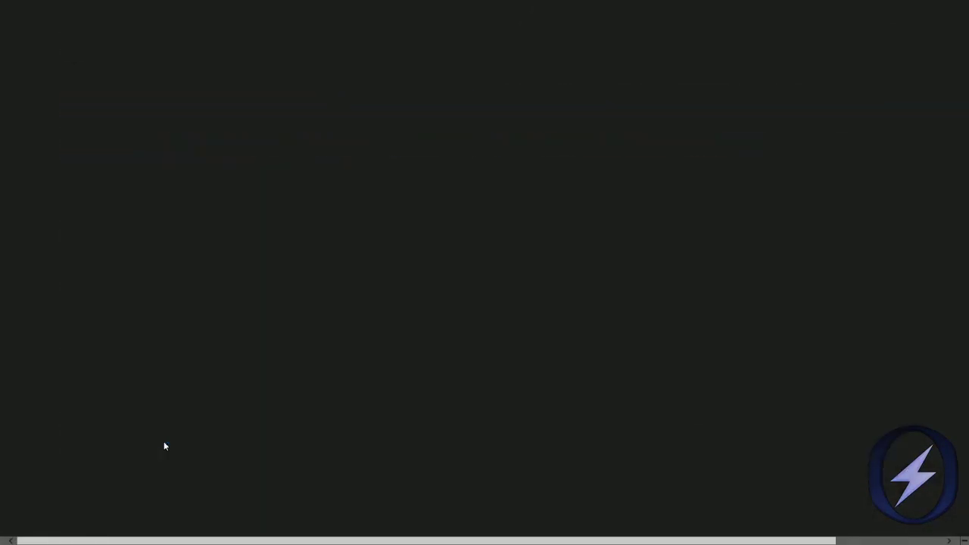
Step: Select the 8.9 GiB Smash Bros. Brawl game in Dolphin's list and check its context menu
click(19, 21)
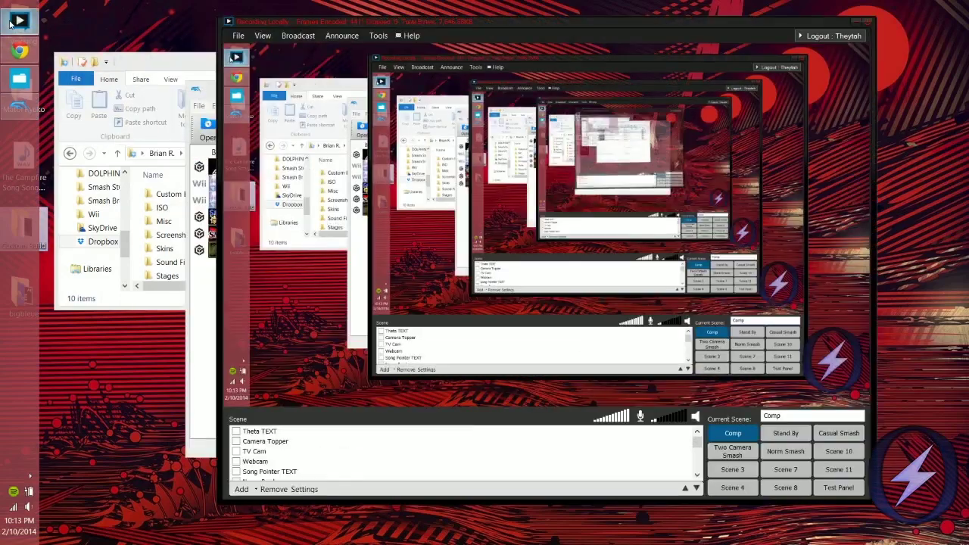
click(19, 21)
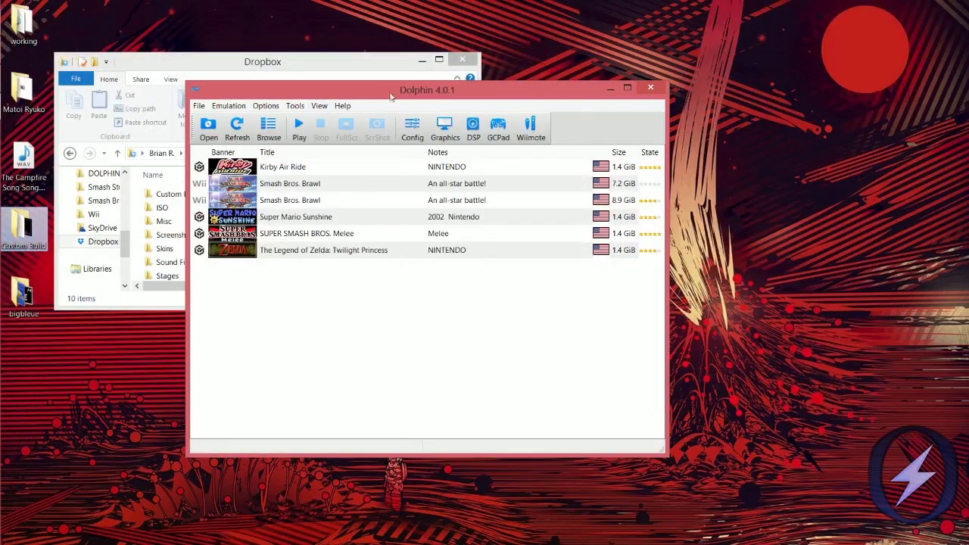
click(263, 200)
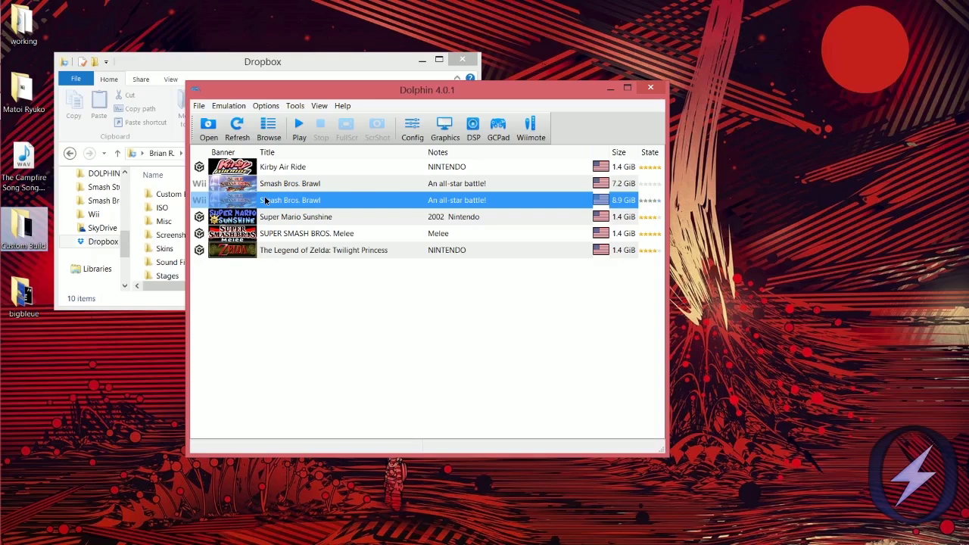
right_click(265, 200)
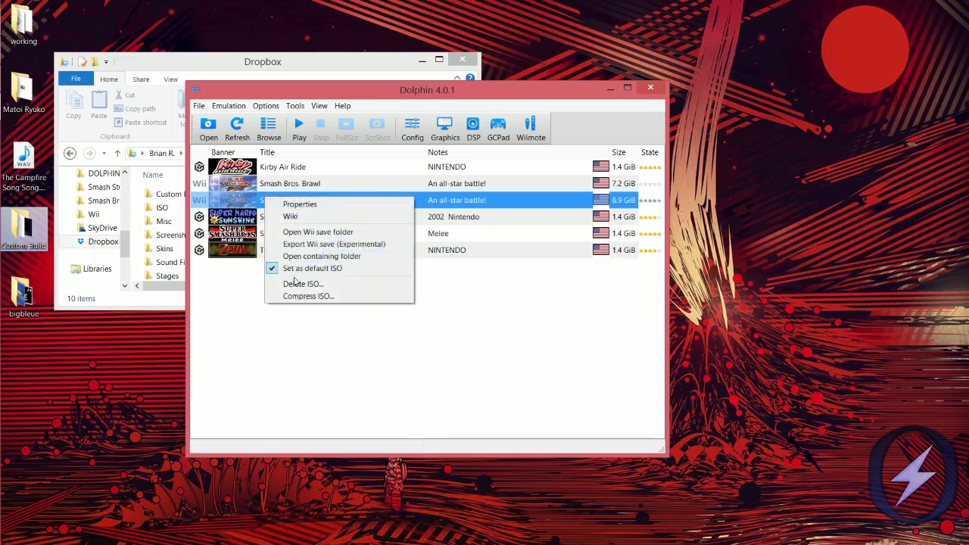
click(262, 202)
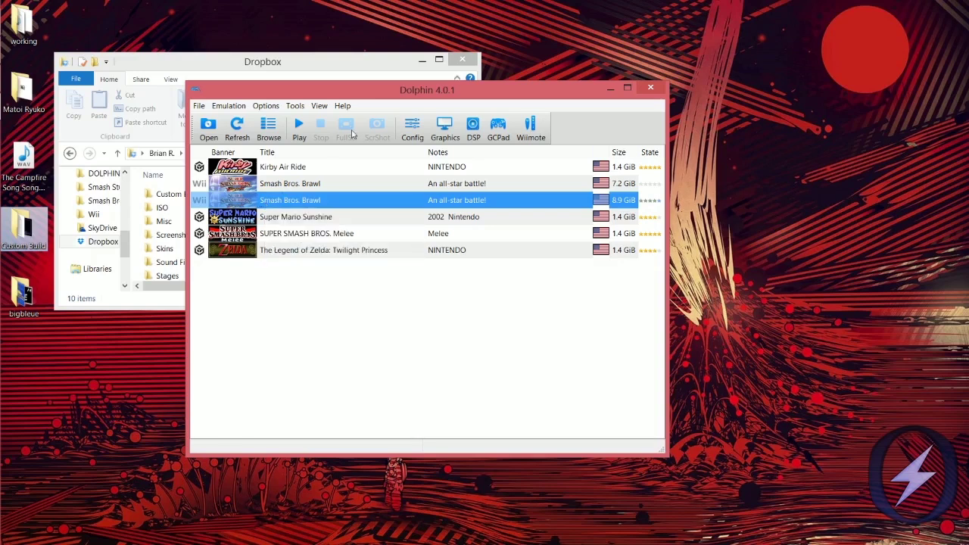
click(412, 129)
Step: Review the ISO directory and path settings in Dolphin's configuration
click(519, 157)
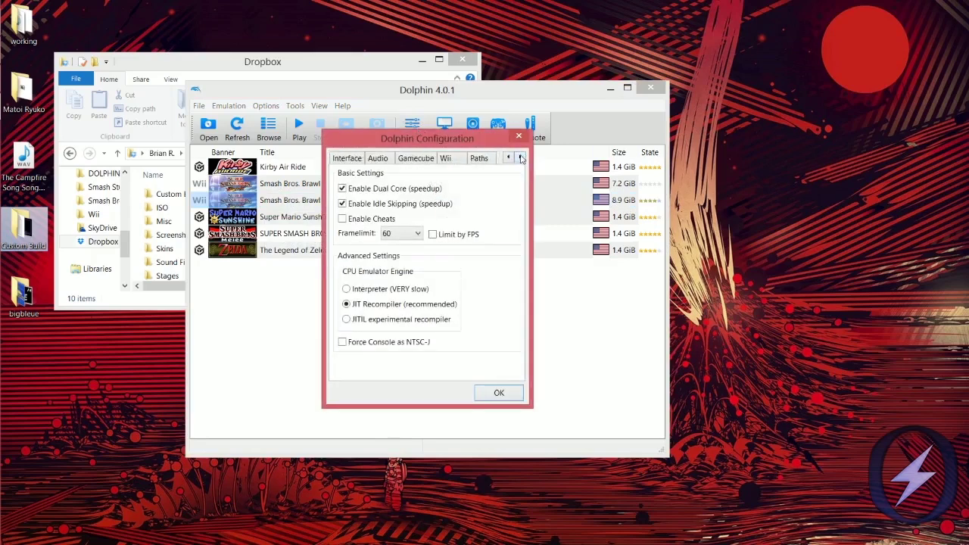
click(477, 159)
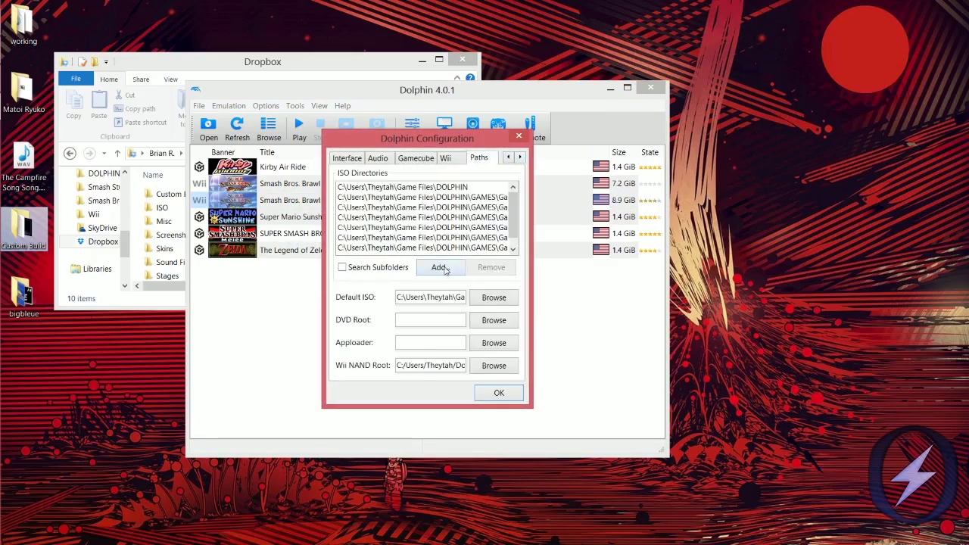
click(498, 394)
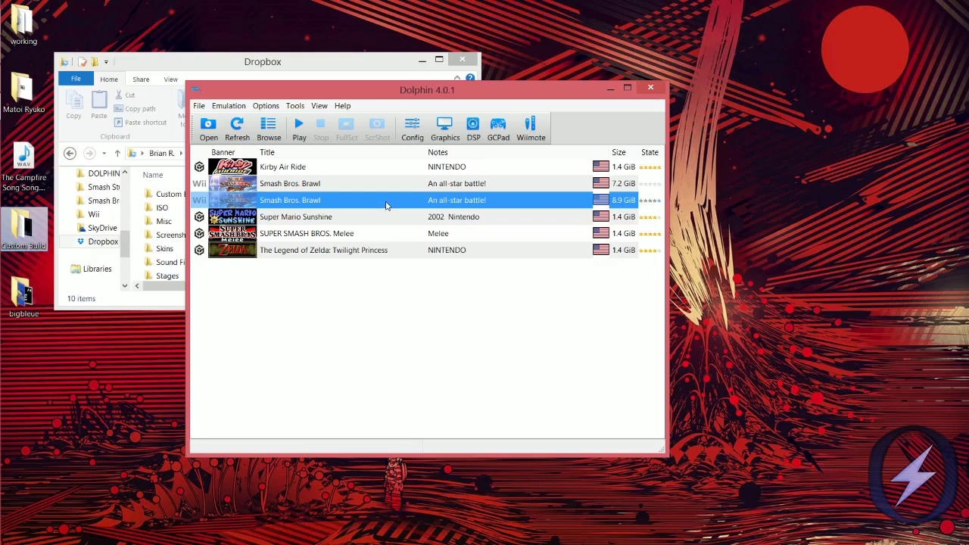
right_click(385, 205)
click(293, 297)
Step: Reselect the 8.9 GiB Brawl, review the Wii SD card settings, and start loading a file
click(283, 201)
right_click(283, 201)
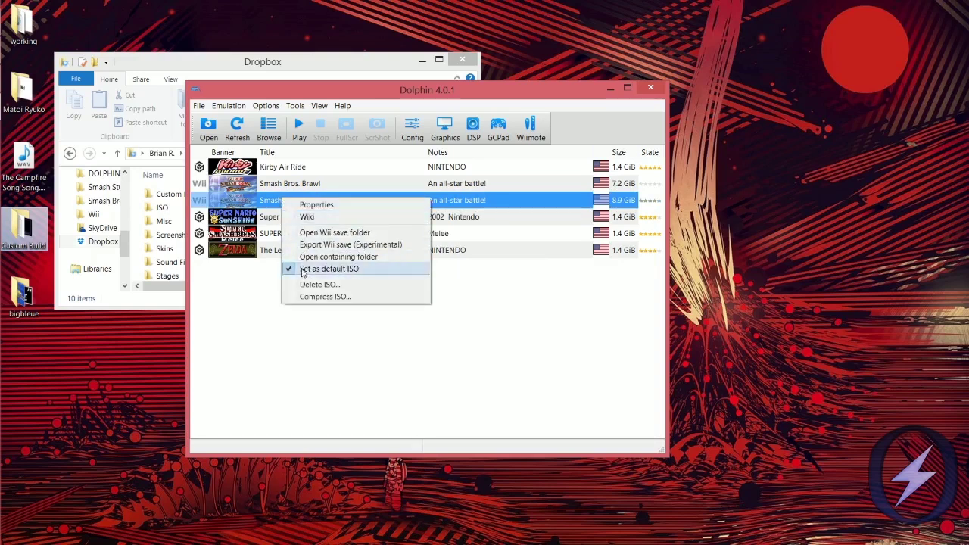
click(413, 125)
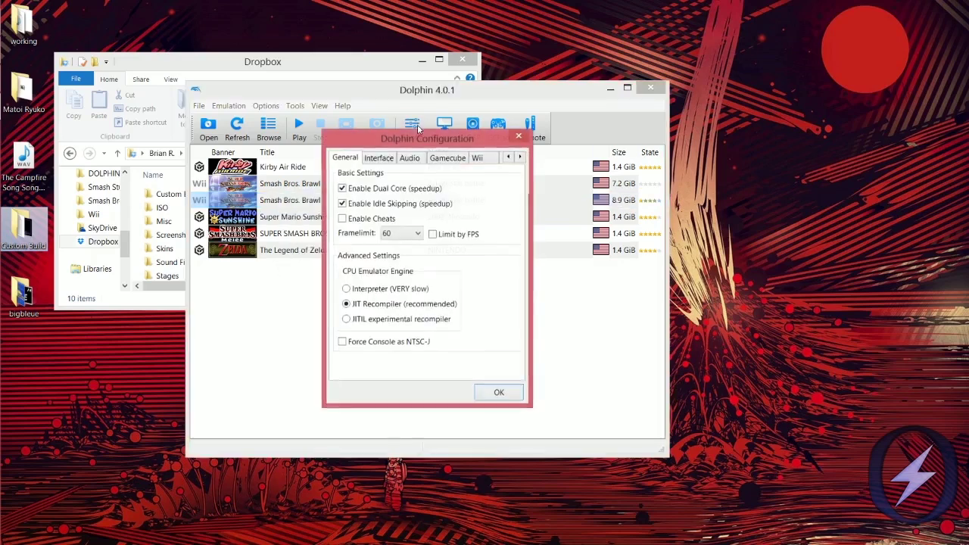
click(518, 157)
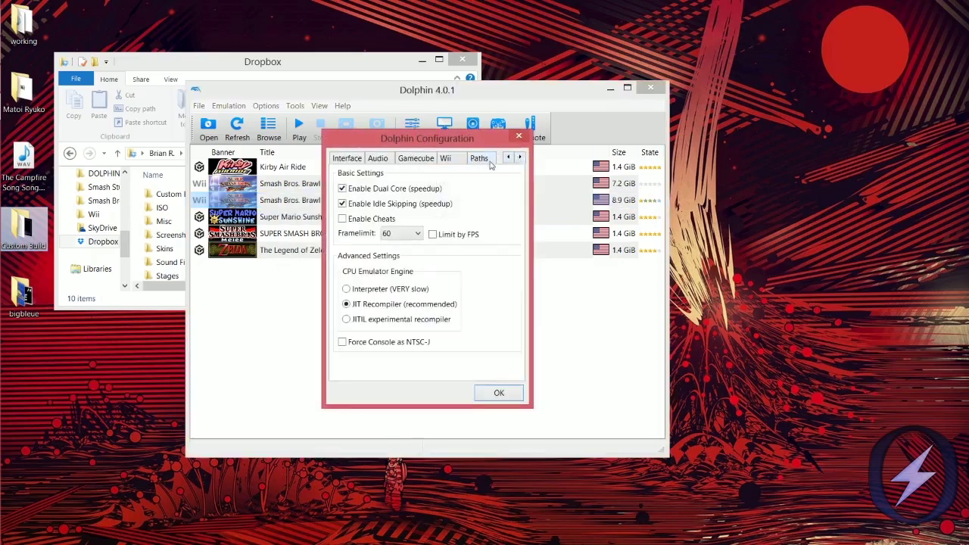
click(446, 158)
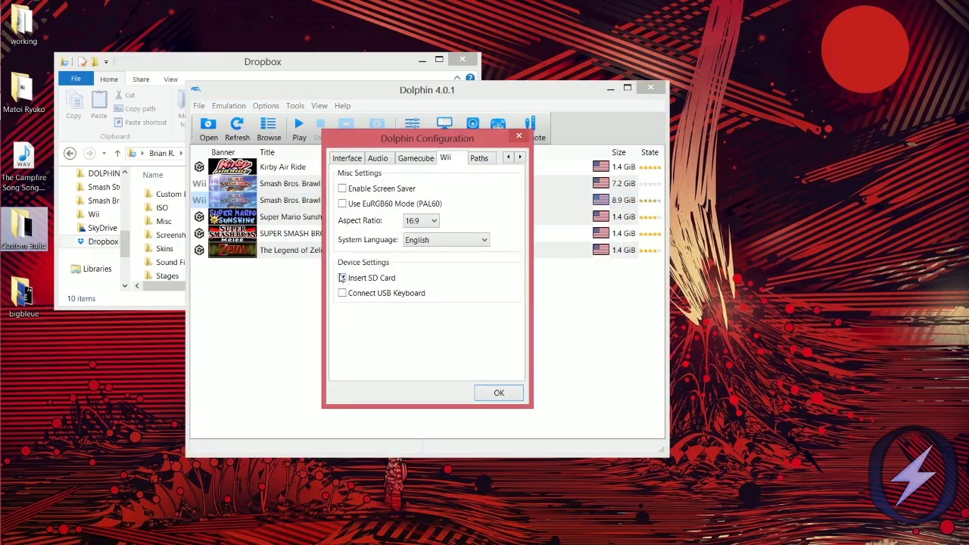
click(507, 393)
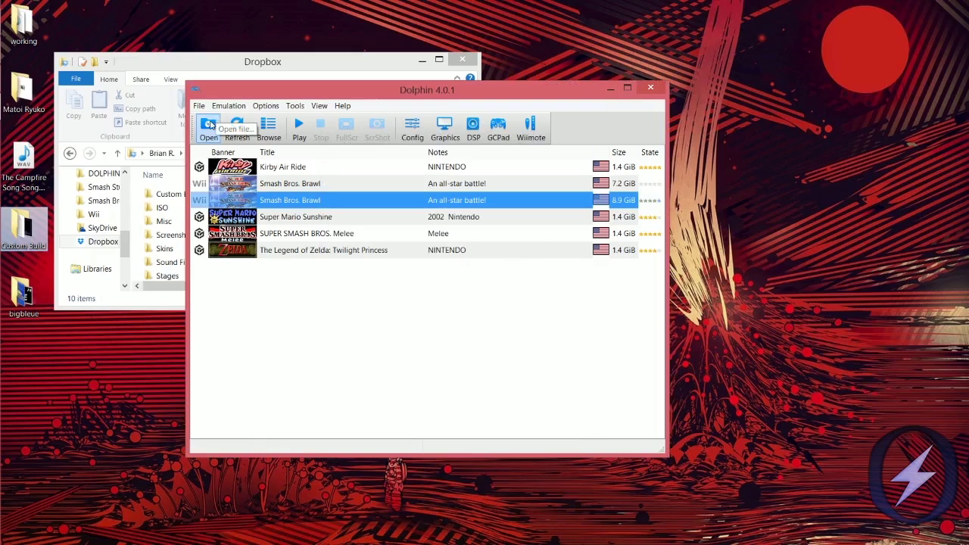
click(209, 125)
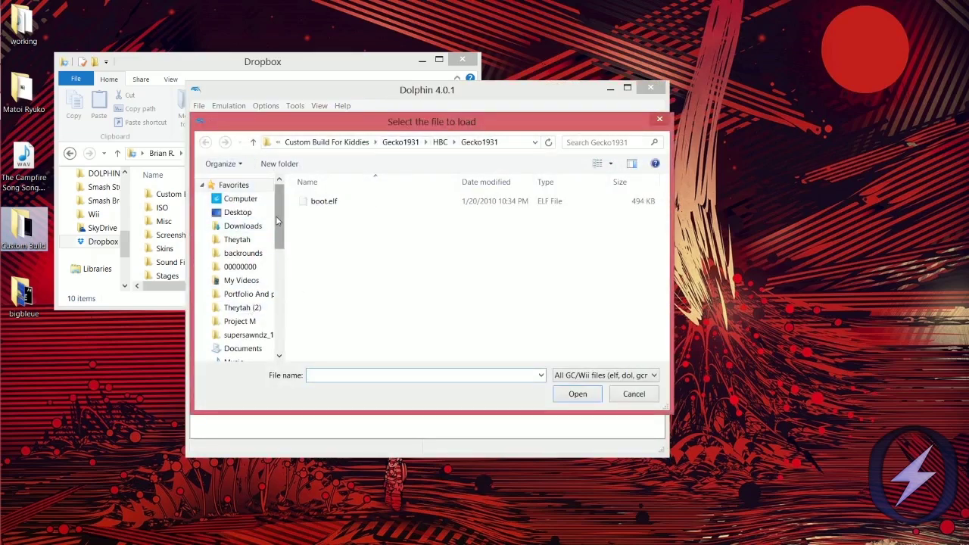
Step: Run boot.elf from Custom Build For Kiddies\Gecko1931\HBC\Gecko1931
click(311, 206)
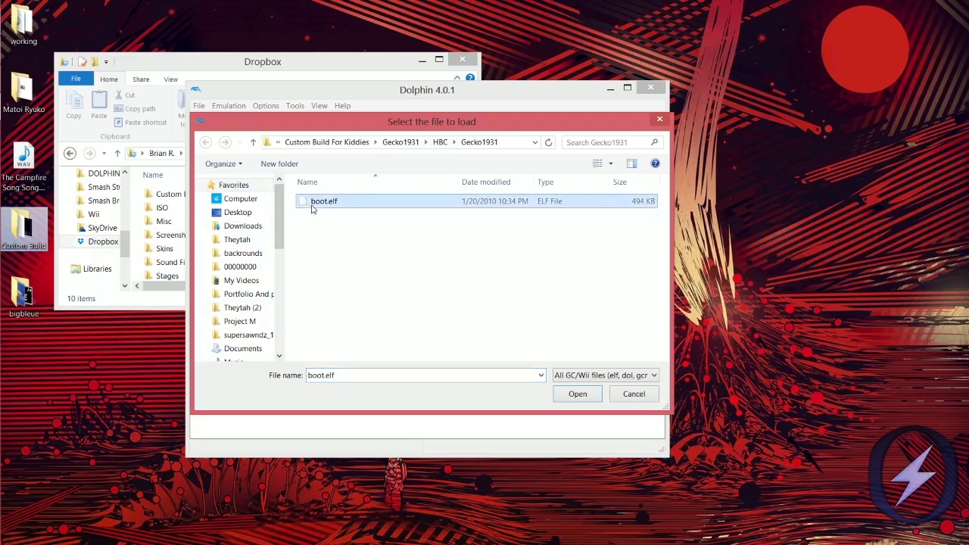
click(395, 143)
click(358, 143)
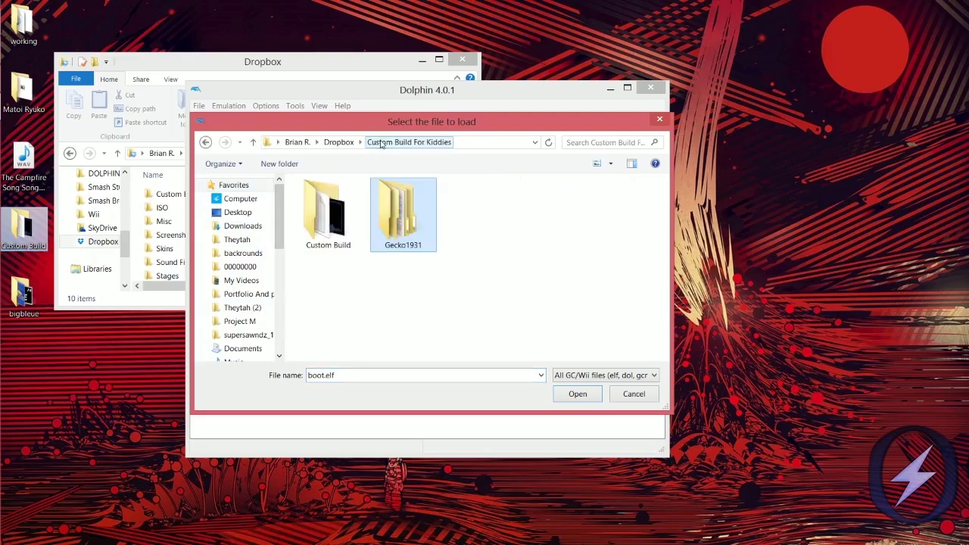
double_click(397, 224)
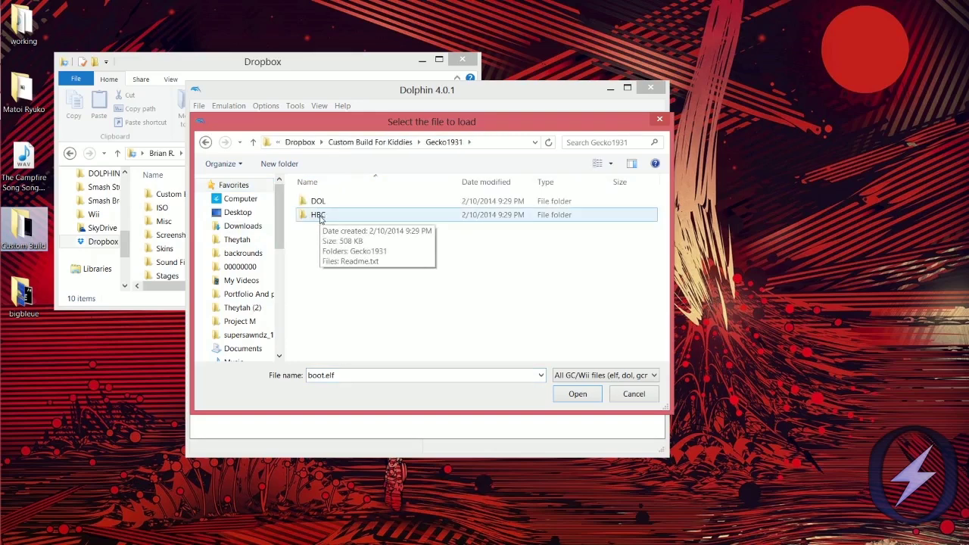
double_click(319, 217)
double_click(318, 202)
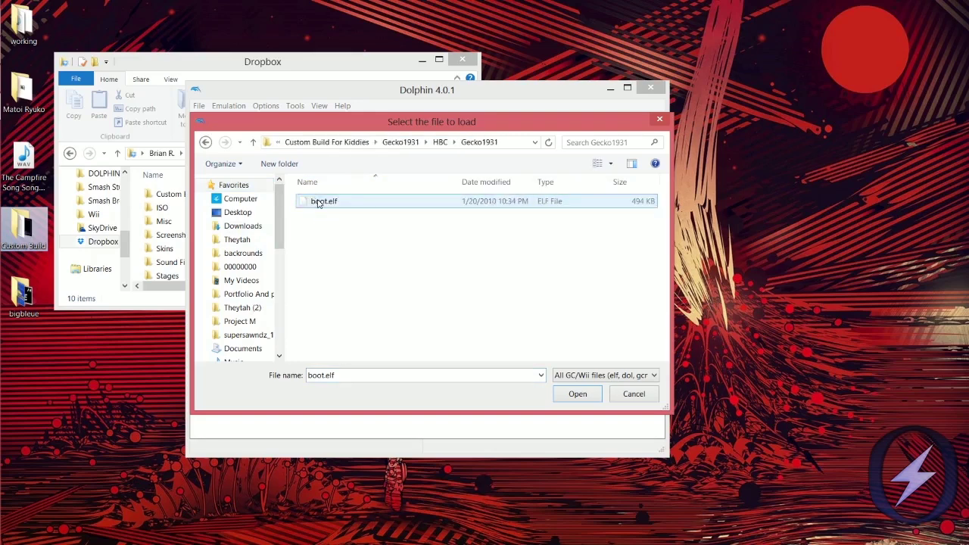
click(318, 202)
double_click(318, 202)
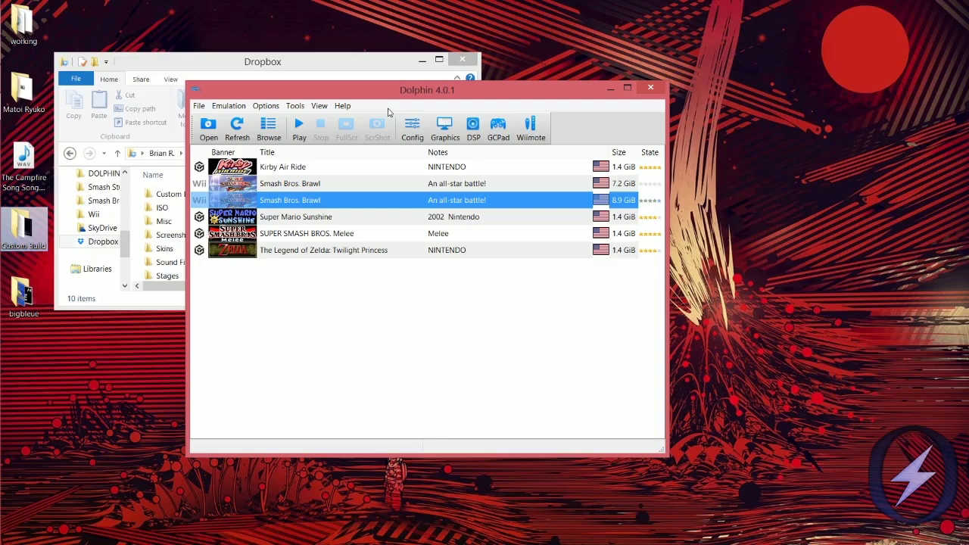
Step: Move Dolphin to the lower right and launch Brawl Costume Manager
drag(251, 92, 542, 174)
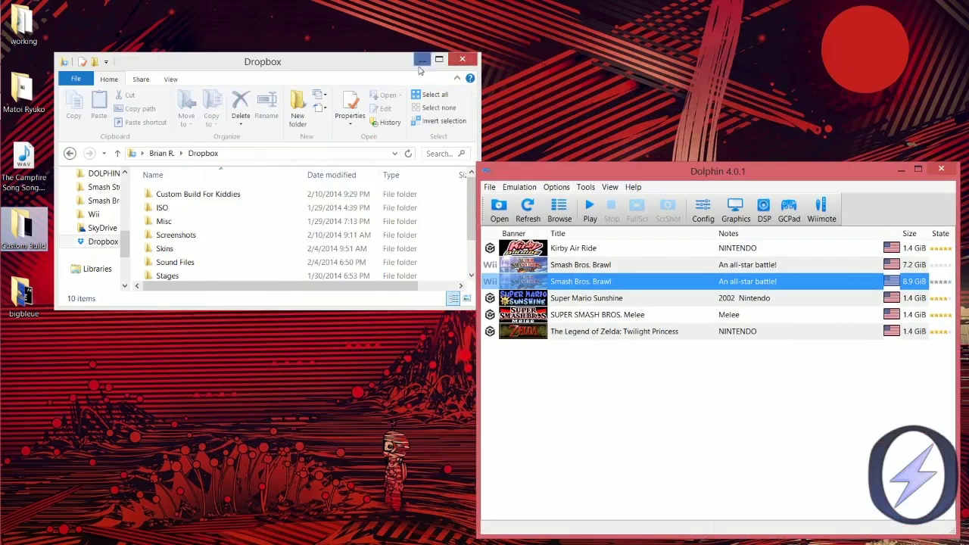
mouse_move(2, 2)
key(super)
click(669, 202)
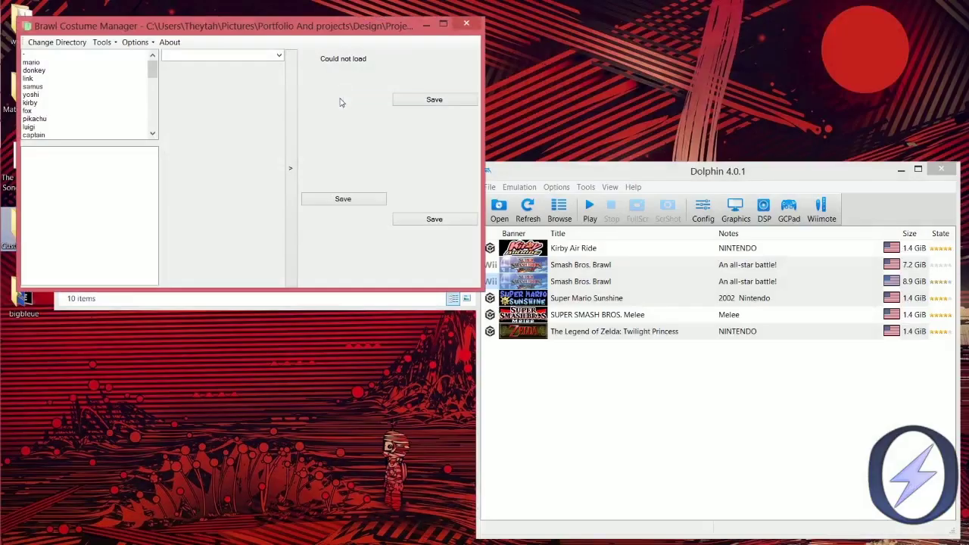
Step: Set the Costume Manager's character files directory to the Custom Build folder
drag(53, 27, 224, 61)
drag(274, 58, 282, 67)
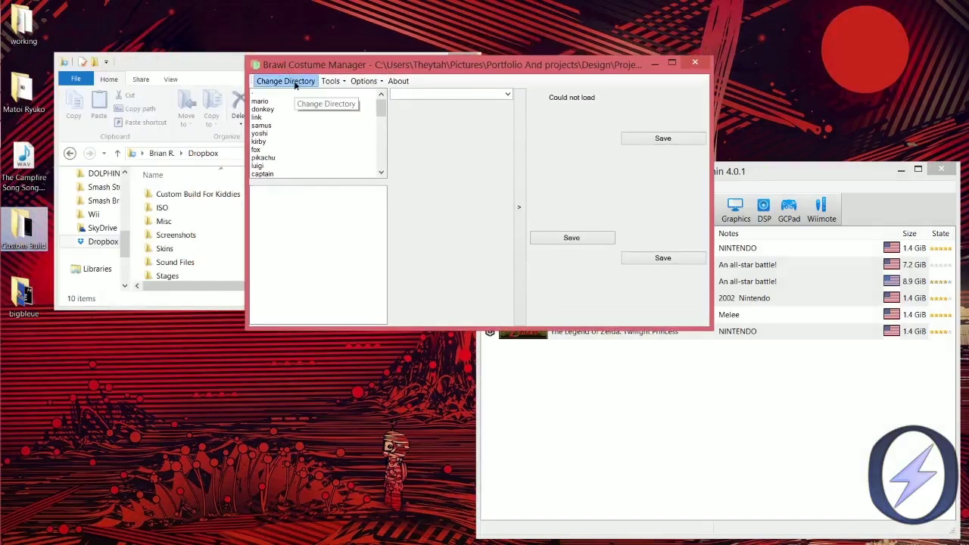
click(285, 81)
click(459, 355)
key(Return)
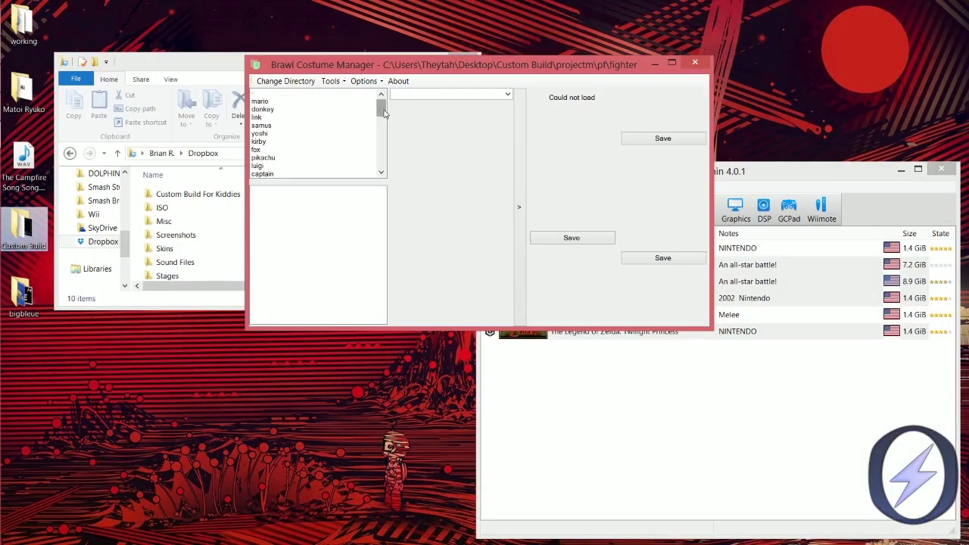
scroll(383, 114, down, 1)
drag(382, 114, 368, 126)
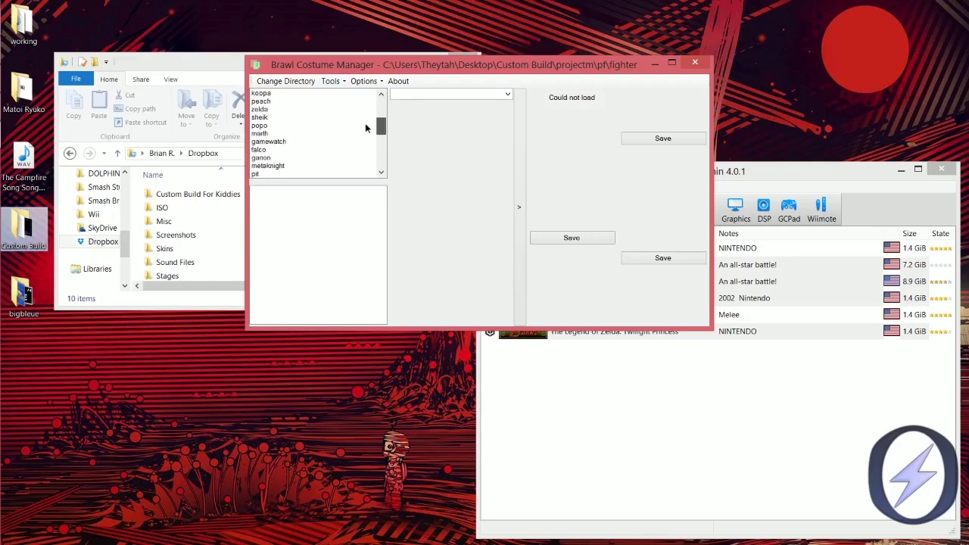
Step: Enable Project M 3.0 mappings and open the Matoi Ryuko desktop folder
click(364, 81)
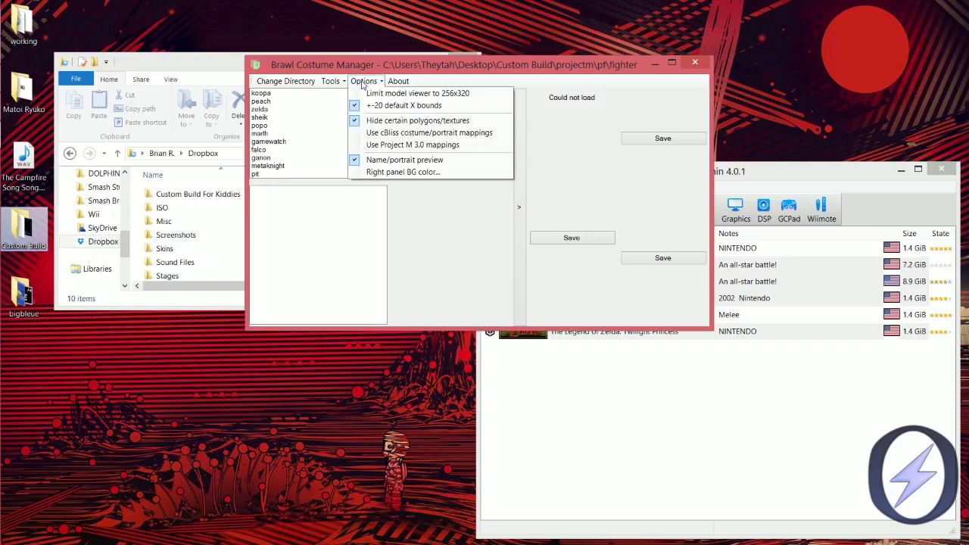
click(381, 145)
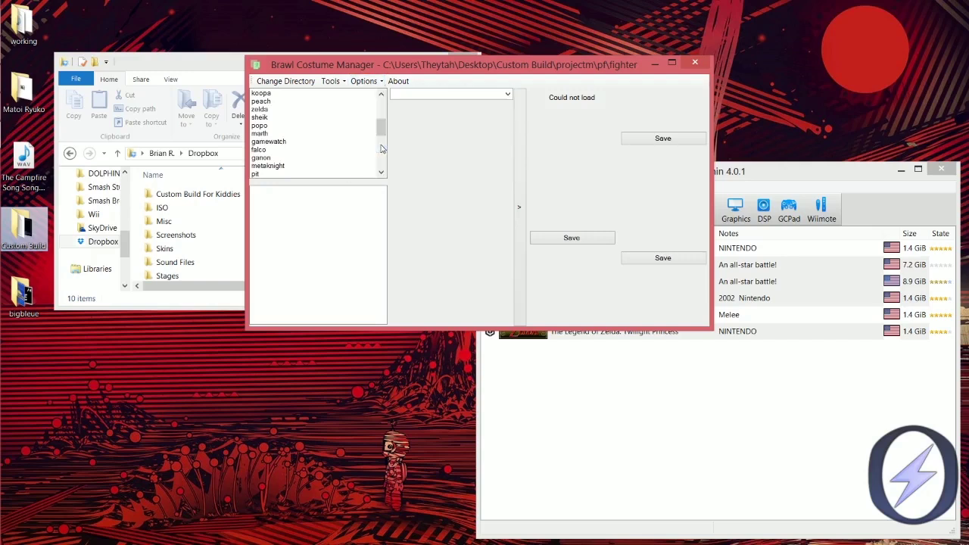
drag(382, 130, 391, 163)
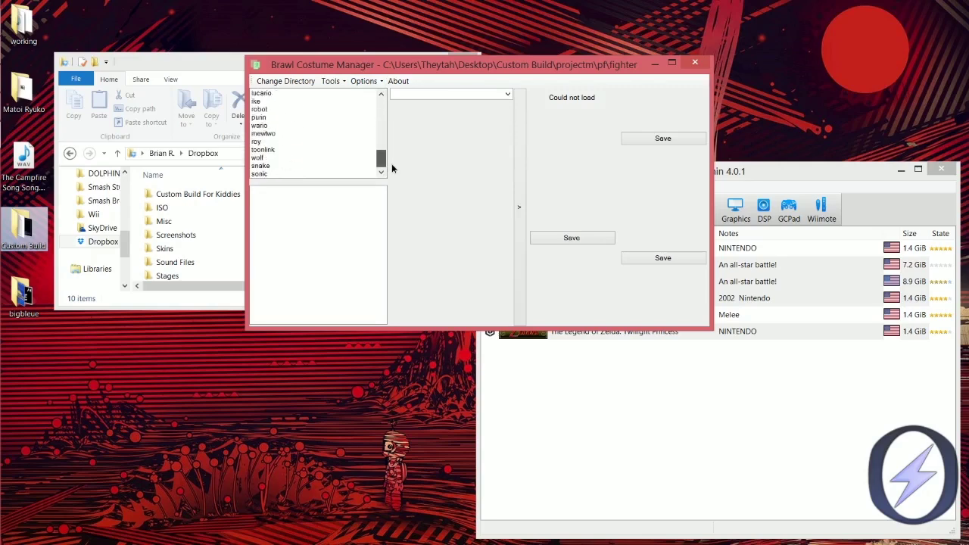
double_click(23, 89)
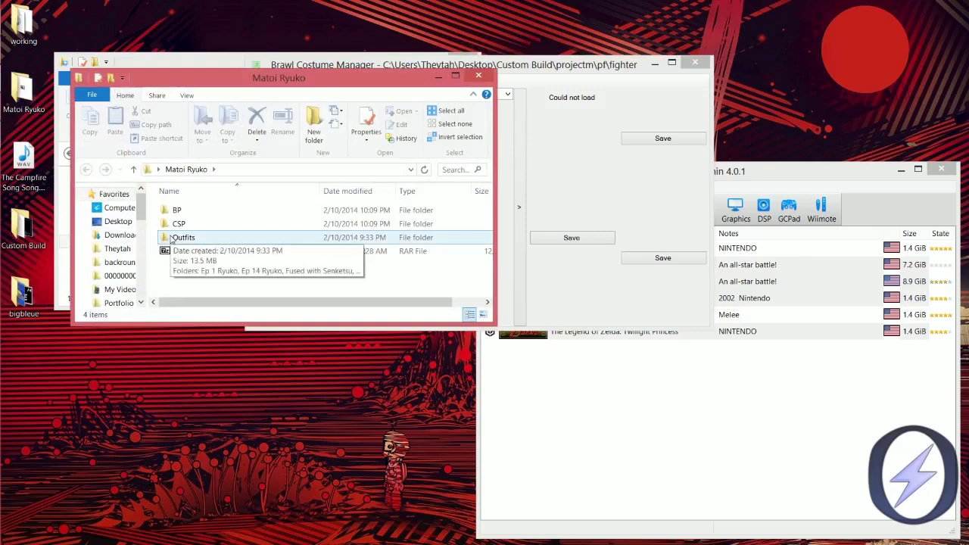
Step: Open Outfits > Ep 14 Ryuko > no sizemod (online) and select FitIke04.pac and FitIke04.pcs
double_click(172, 239)
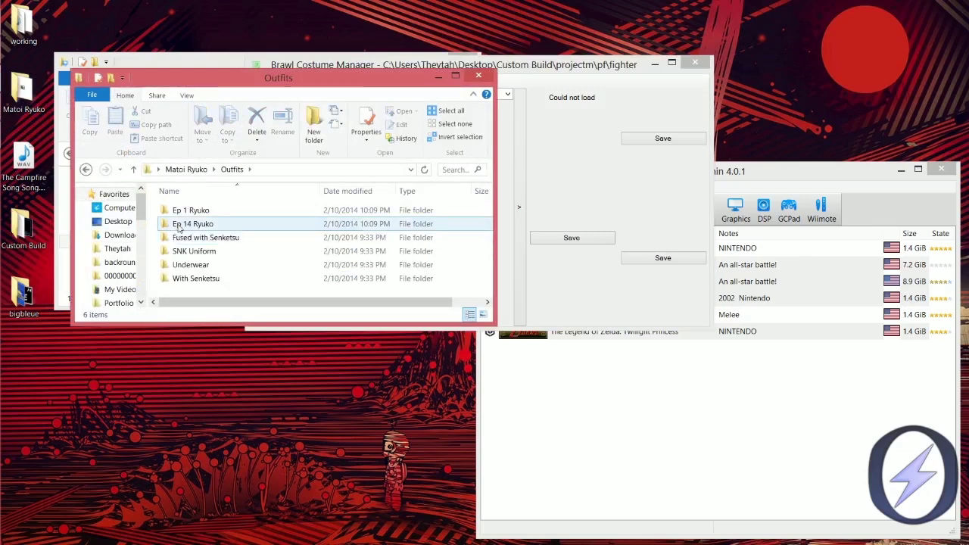
drag(286, 83, 671, 167)
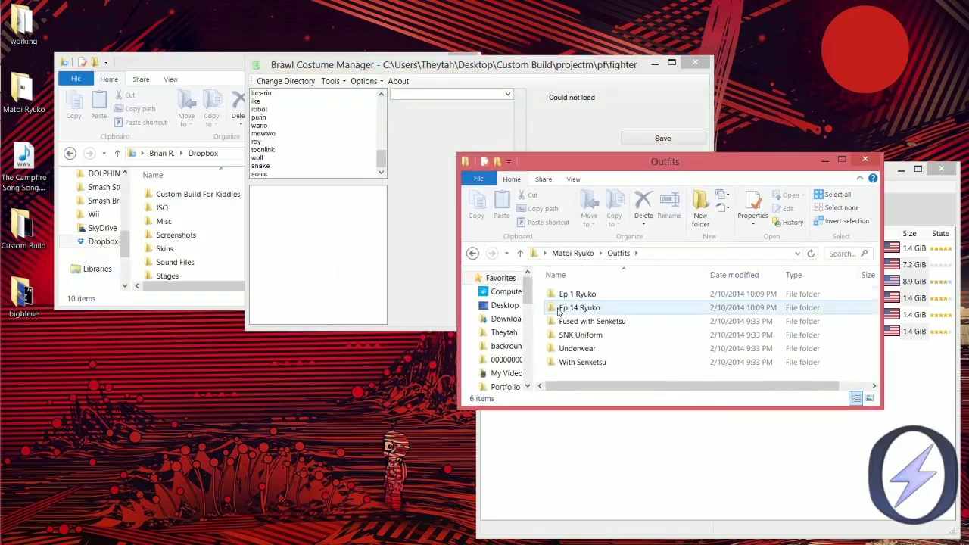
double_click(564, 307)
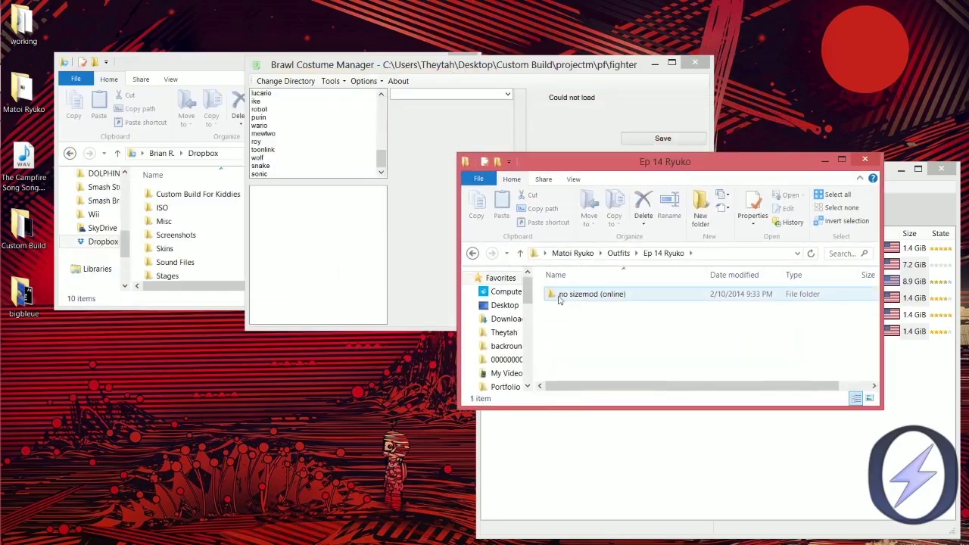
double_click(562, 295)
click(563, 309)
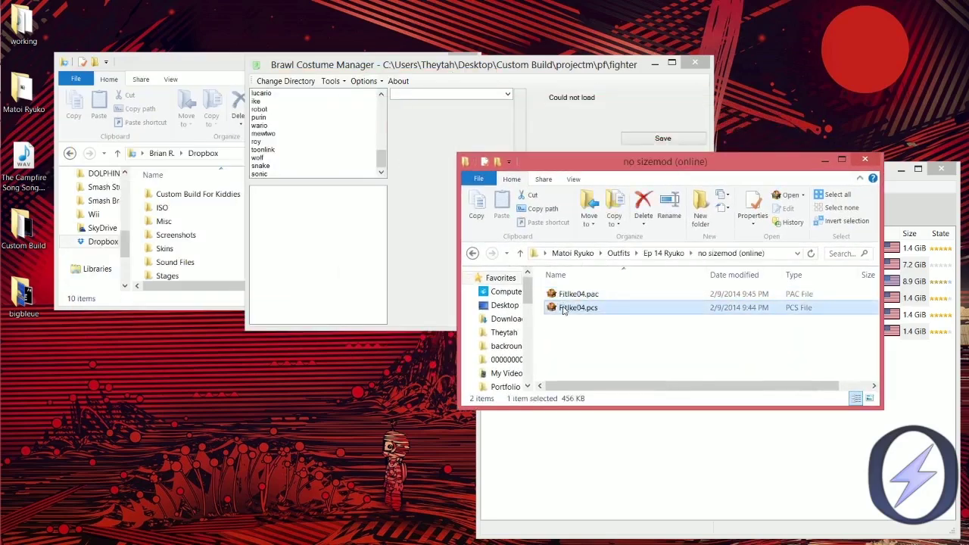
click(592, 293)
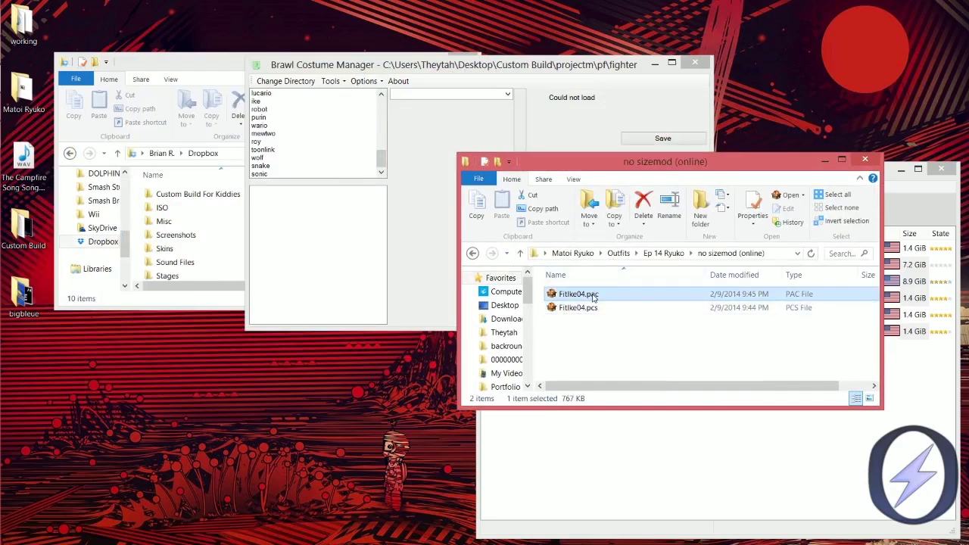
click(593, 295)
click(543, 291)
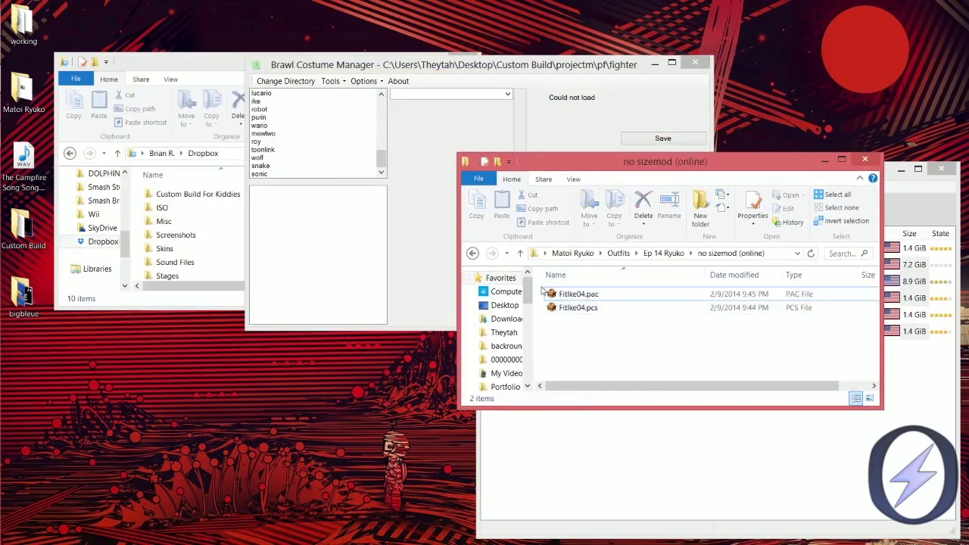
click(558, 309)
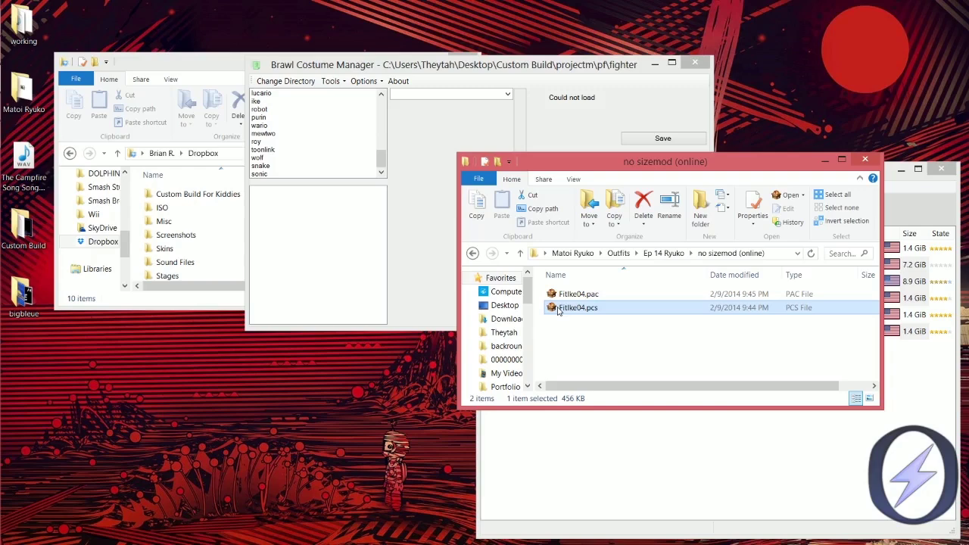
mouse_move(2, 23)
click(19, 50)
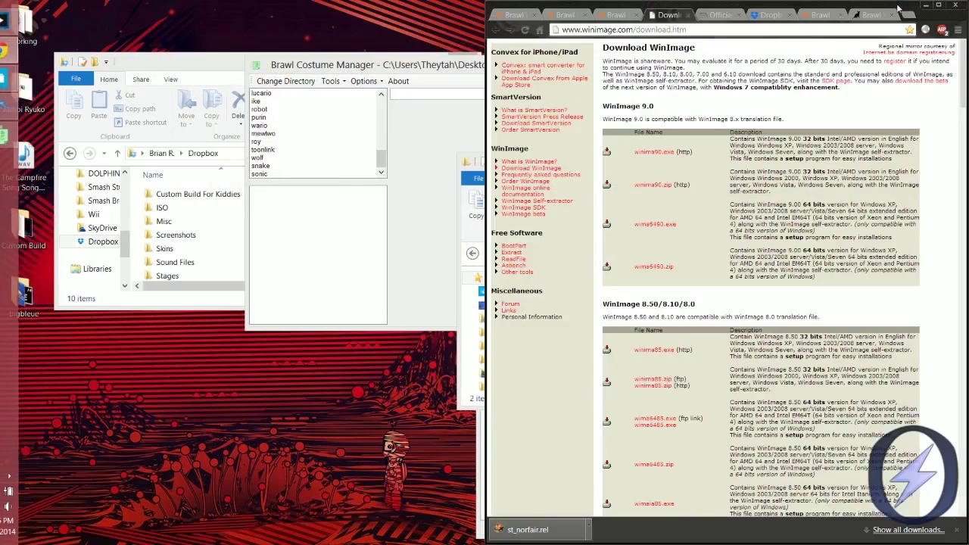
click(871, 15)
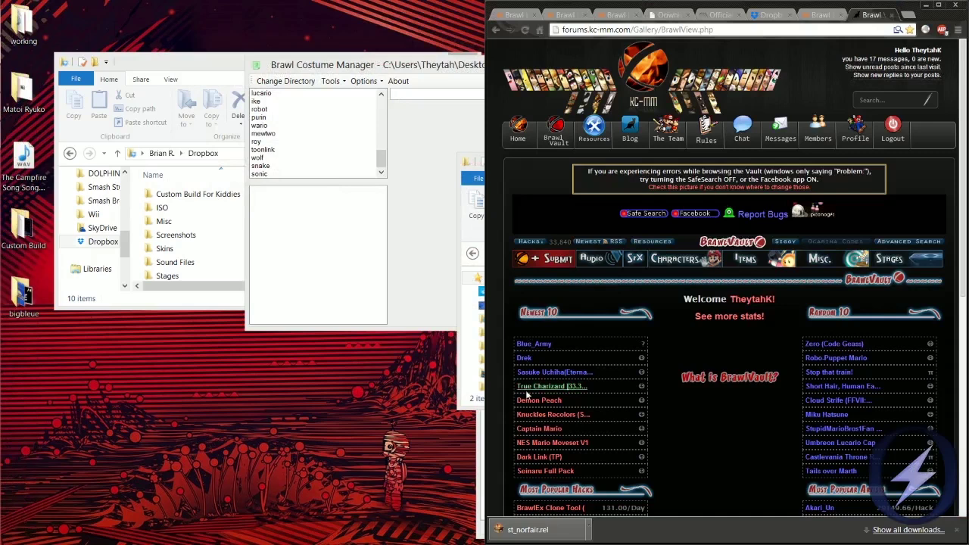
mouse_move(541, 387)
mouse_down()
mouse_move(583, 405)
mouse_move(550, 401)
mouse_up()
click(550, 401)
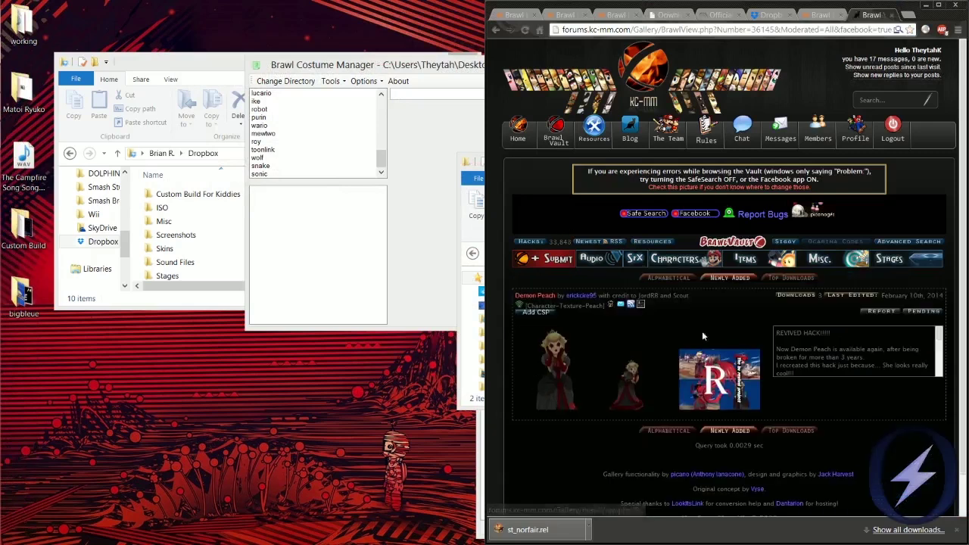
drag(536, 304, 603, 305)
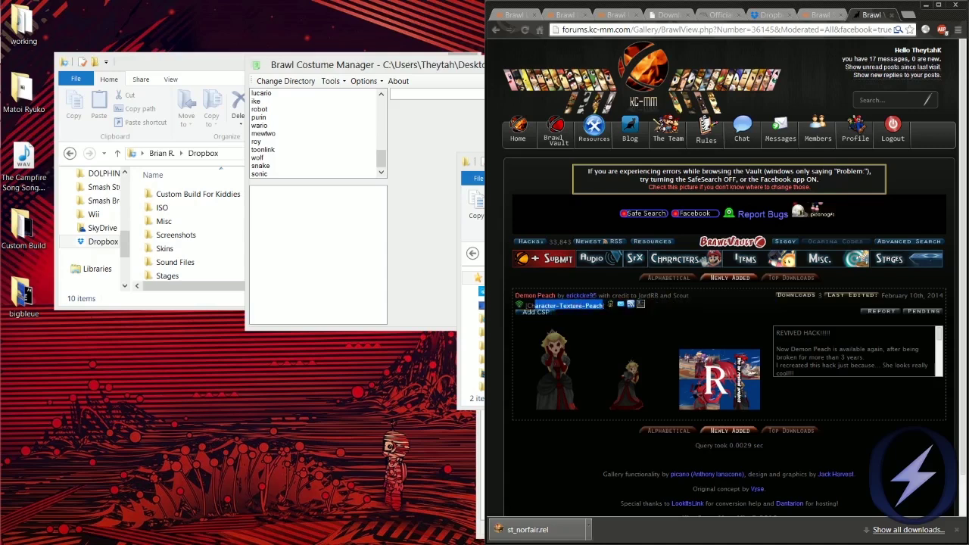
key(alt+Left)
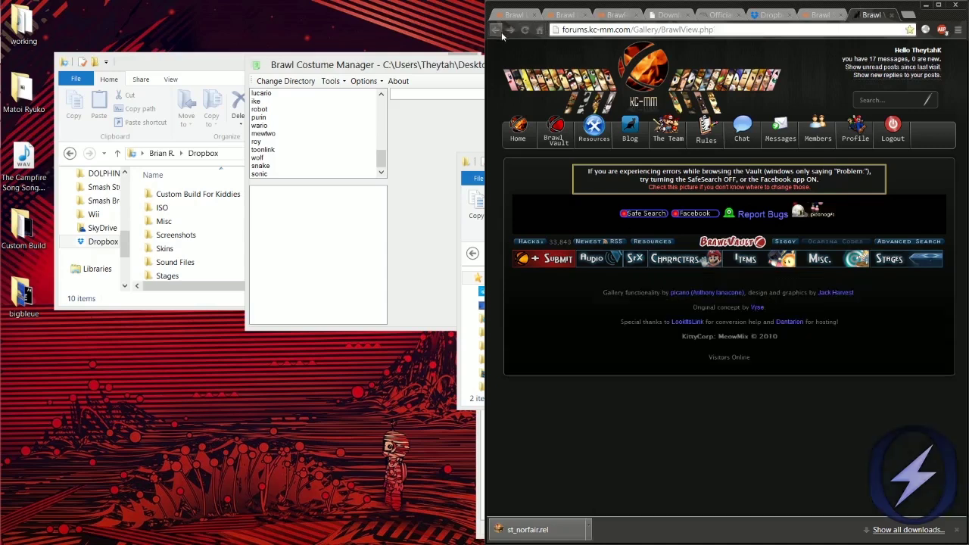
click(925, 5)
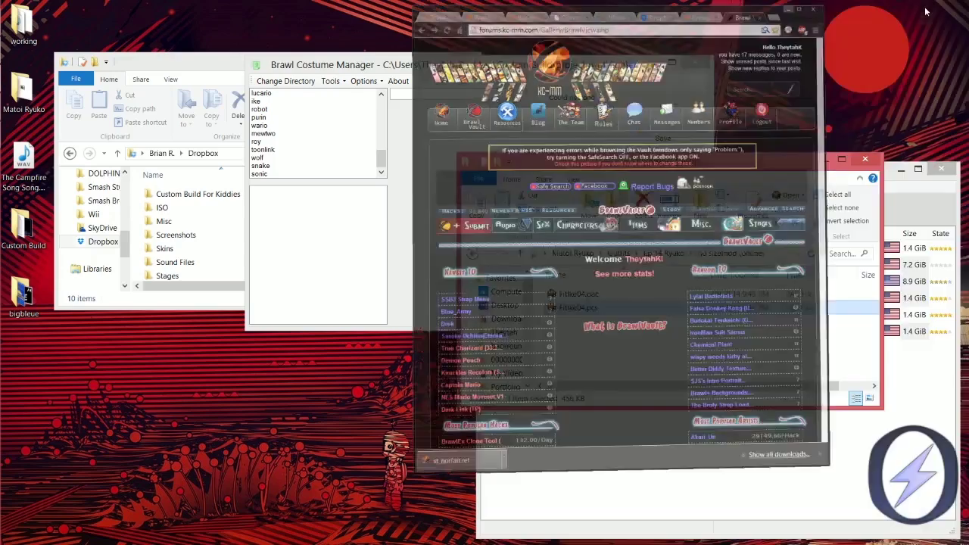
drag(615, 169, 204, 211)
Step: Select Ike's fitike03.pac slot and drop the Ryuko FitIke04 file onto it, previewing RyukoJersey
click(282, 62)
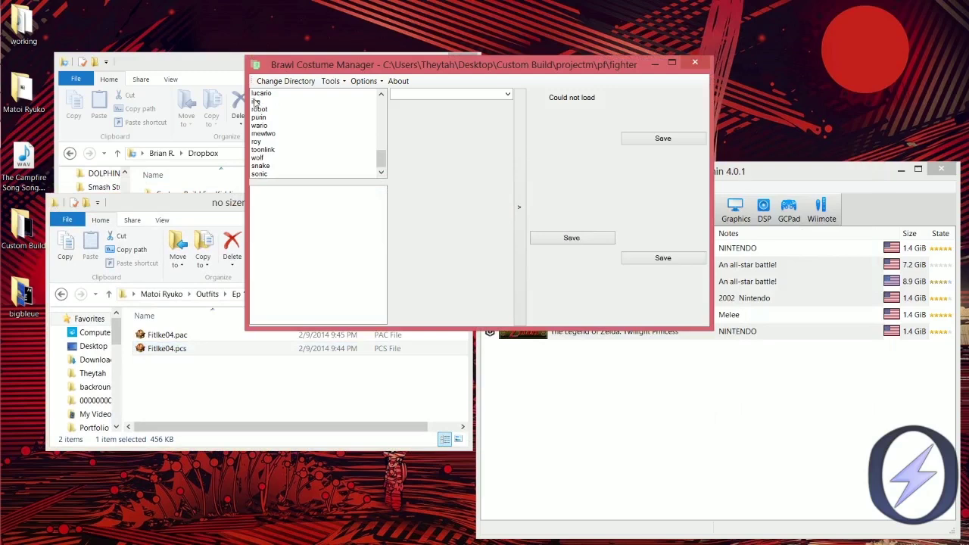
click(257, 101)
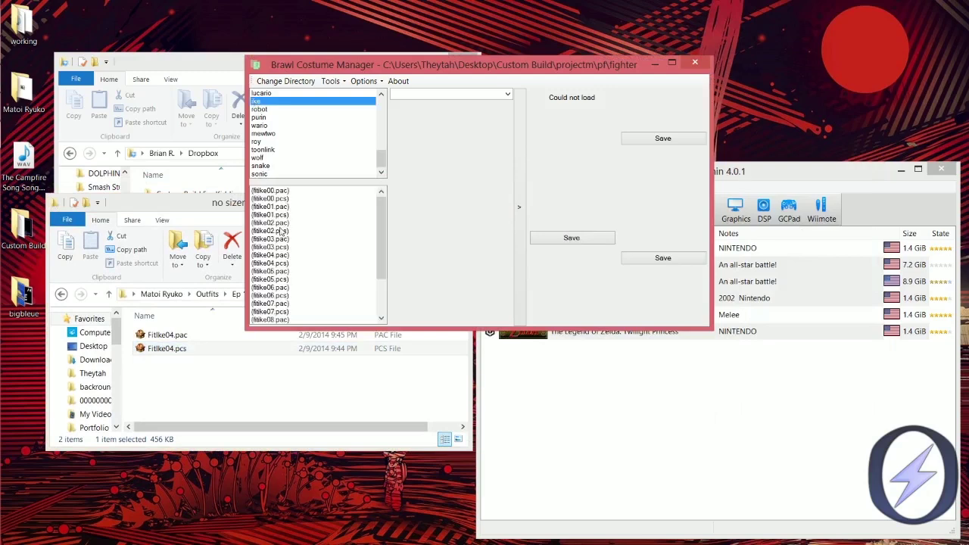
click(274, 246)
click(274, 239)
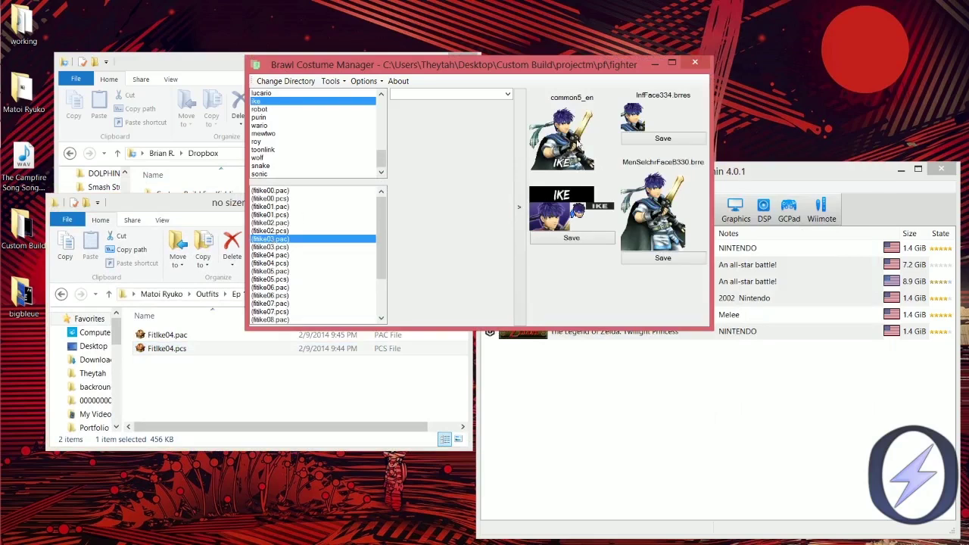
click(164, 349)
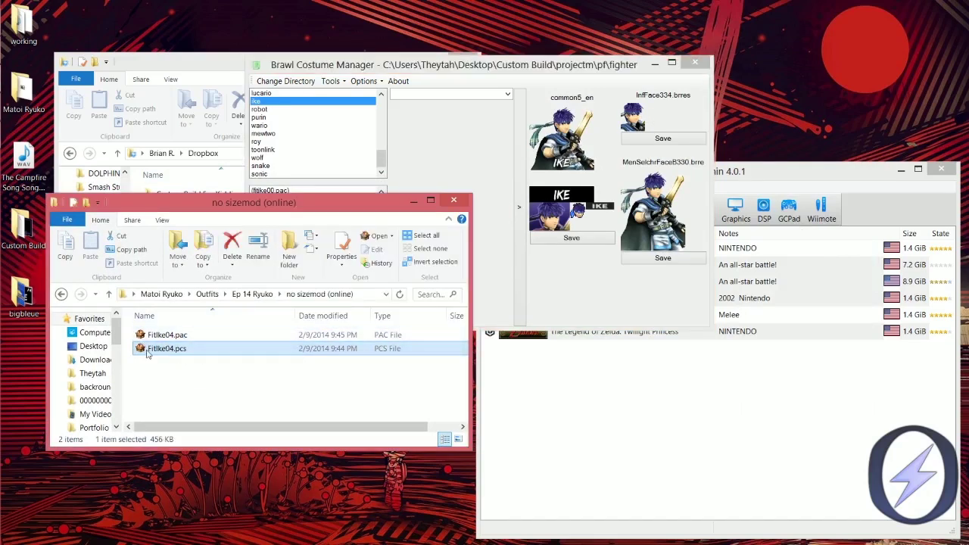
drag(147, 354, 432, 156)
click(438, 67)
drag(217, 203, 700, 284)
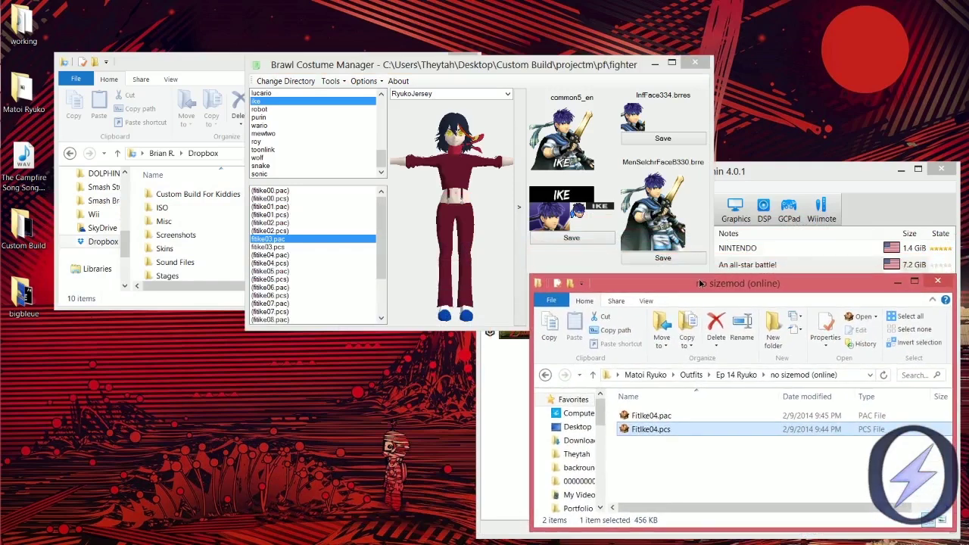
Step: Browse the Matoi Ryuko BP and CSP portrait folders, ending in CSP
click(545, 376)
click(546, 376)
click(547, 376)
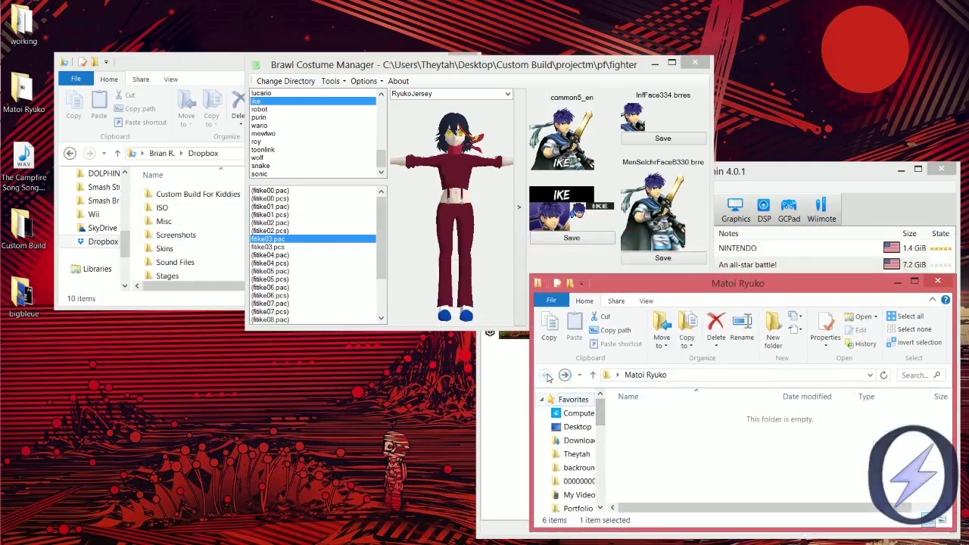
double_click(643, 437)
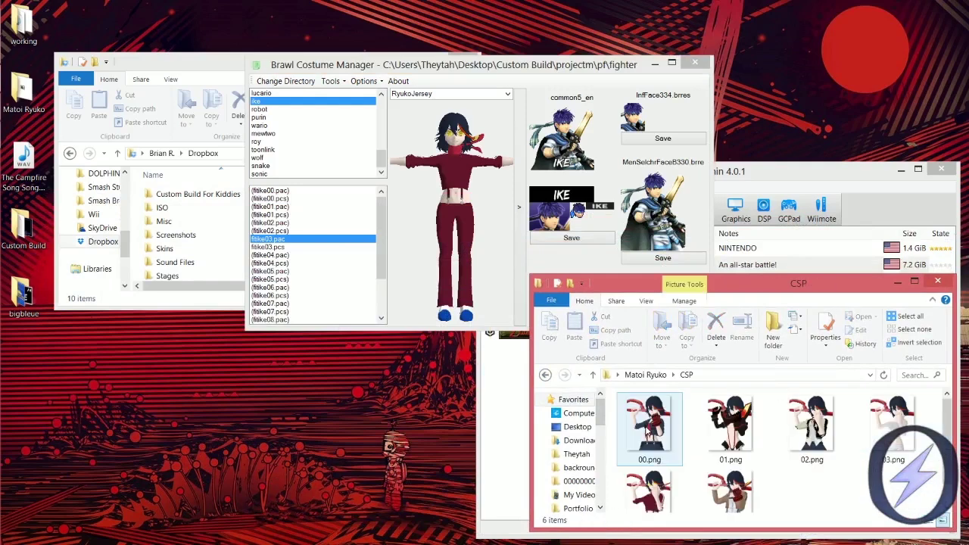
click(546, 376)
double_click(586, 413)
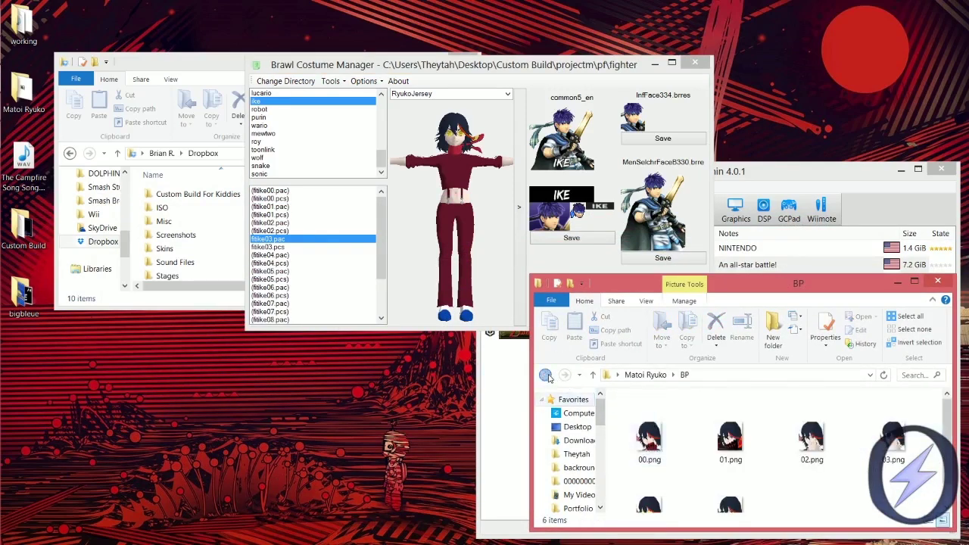
click(546, 375)
double_click(642, 435)
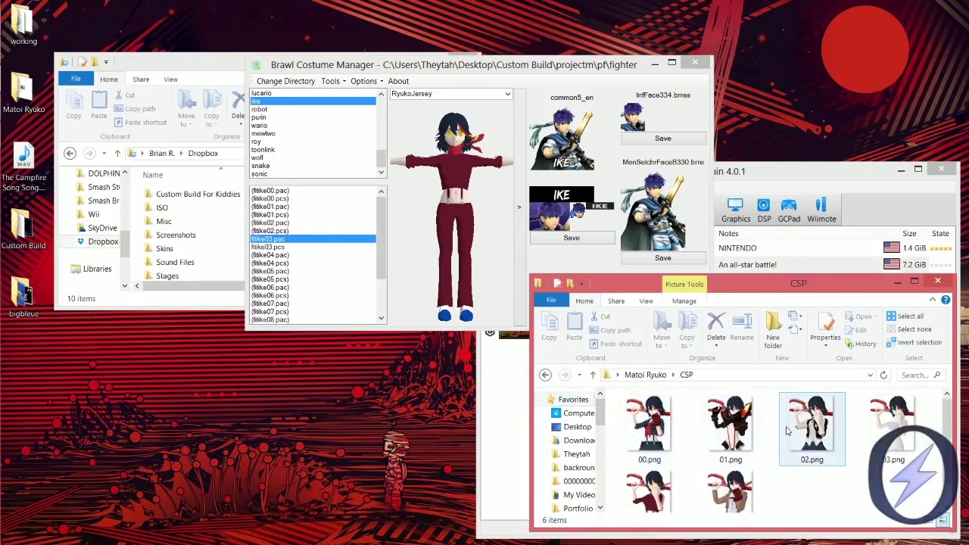
Step: Replace the character-select portrait with CSP 02.png and common5_en with 04.png
drag(805, 426, 650, 235)
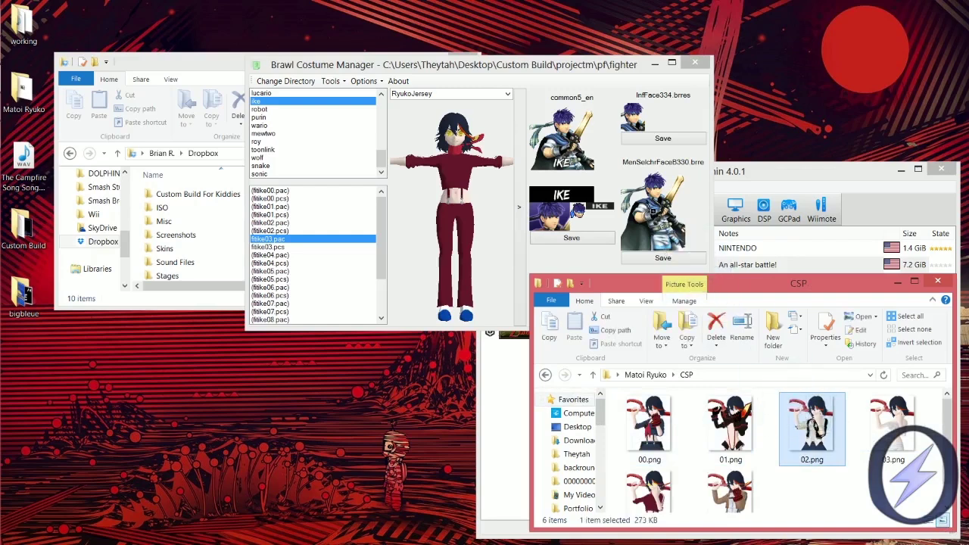
key(Down)
key(Left)
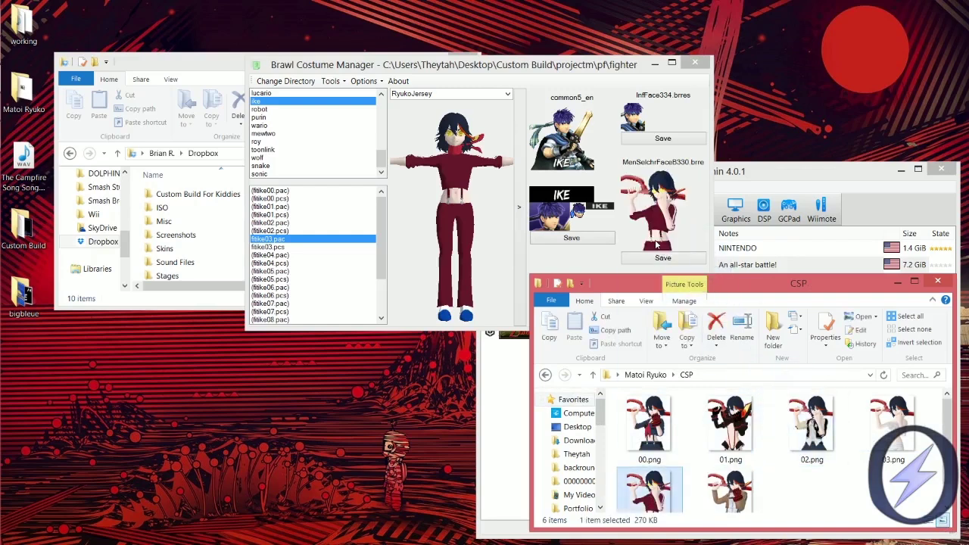
drag(637, 485, 570, 130)
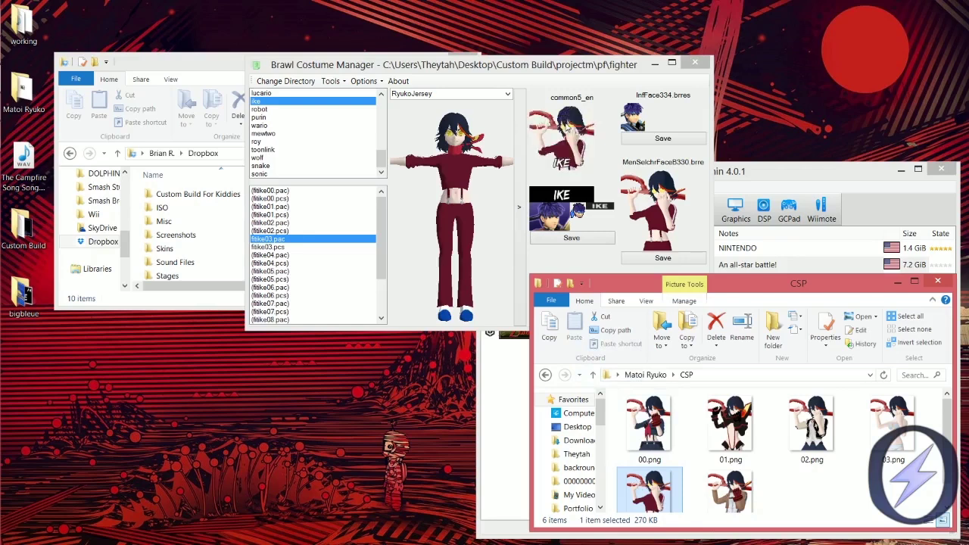
Step: Replace the InfFace334 icon with 02.png from the BP folder
click(545, 374)
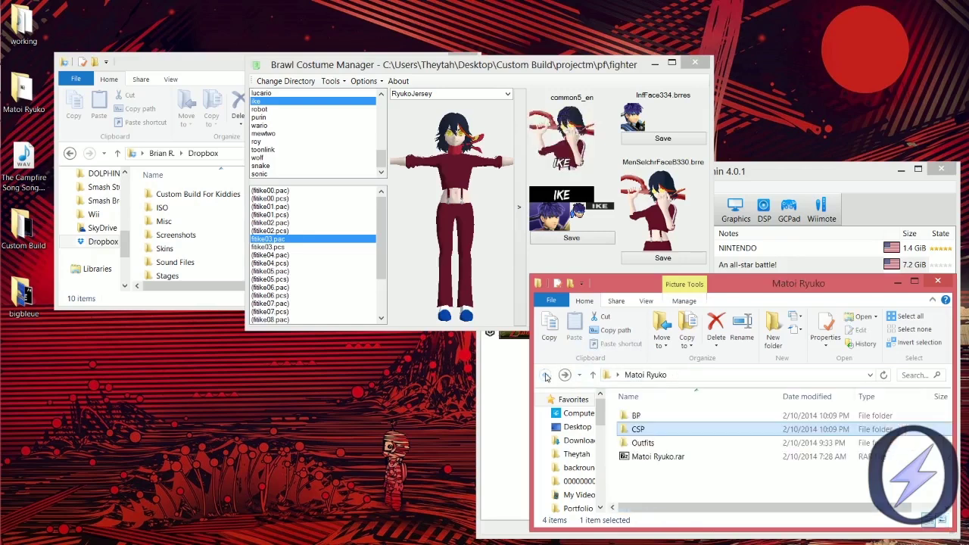
double_click(646, 419)
click(820, 439)
drag(812, 452, 633, 120)
drag(617, 64, 575, 32)
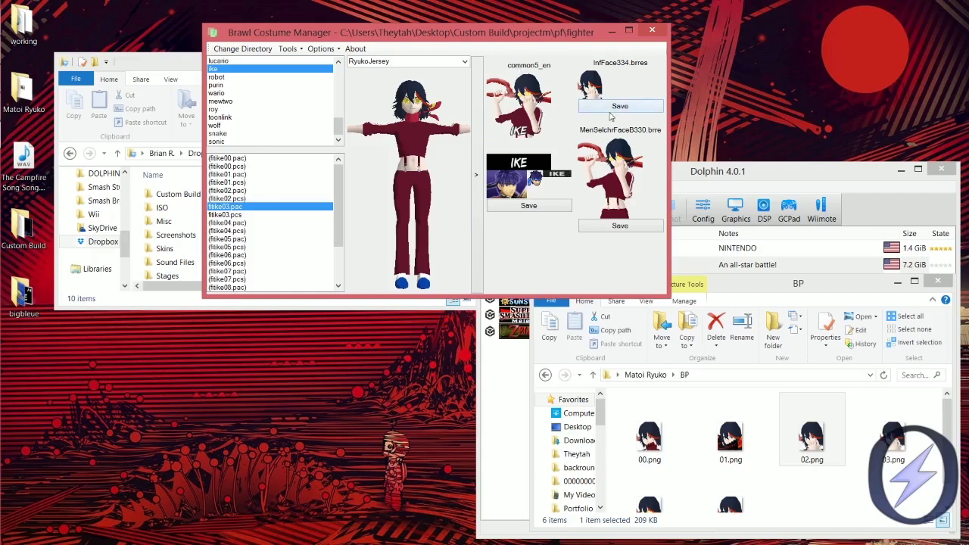
Step: Save the new Ryuko character-select portrait and the common5_en portrait for Ike's slot 03
click(609, 227)
click(542, 209)
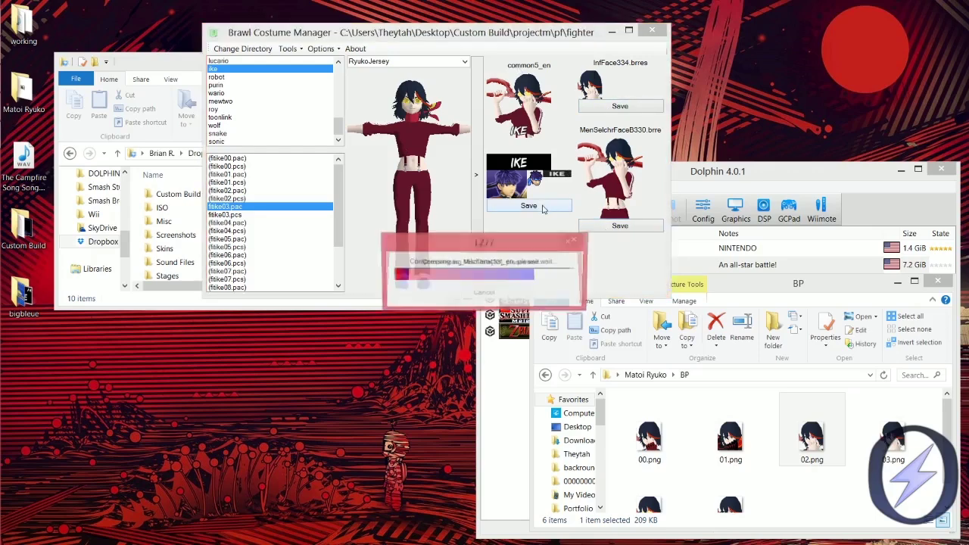